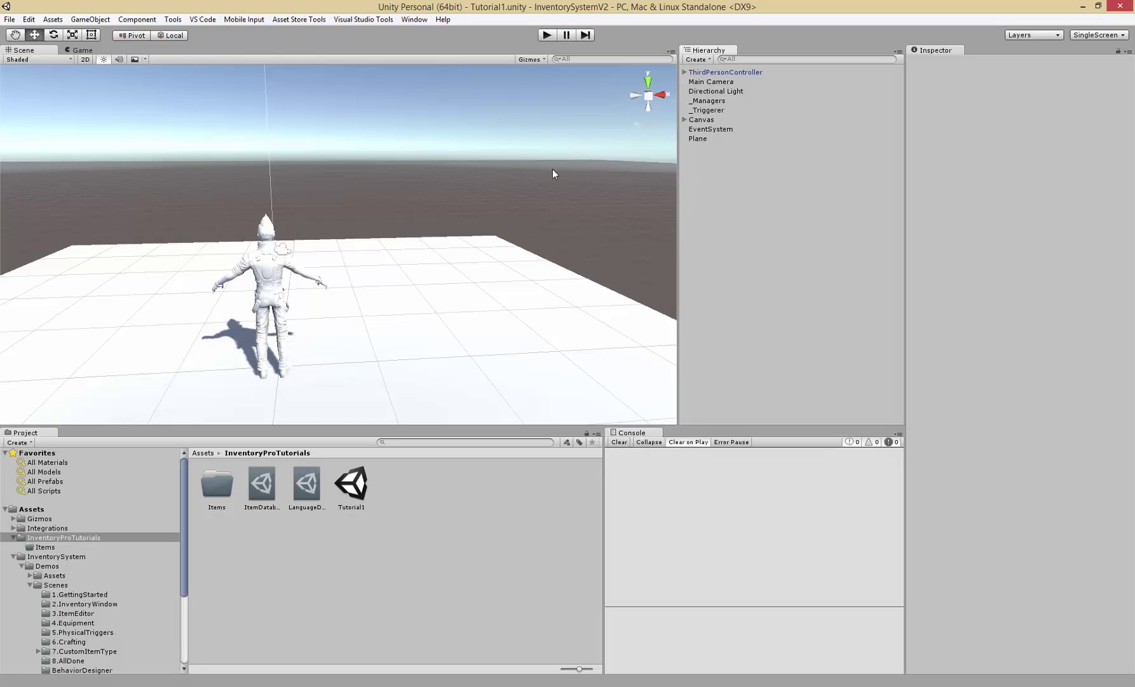
Open the InventorySystem main manager and move its window clear of the scene hierarchy.
click(171, 19)
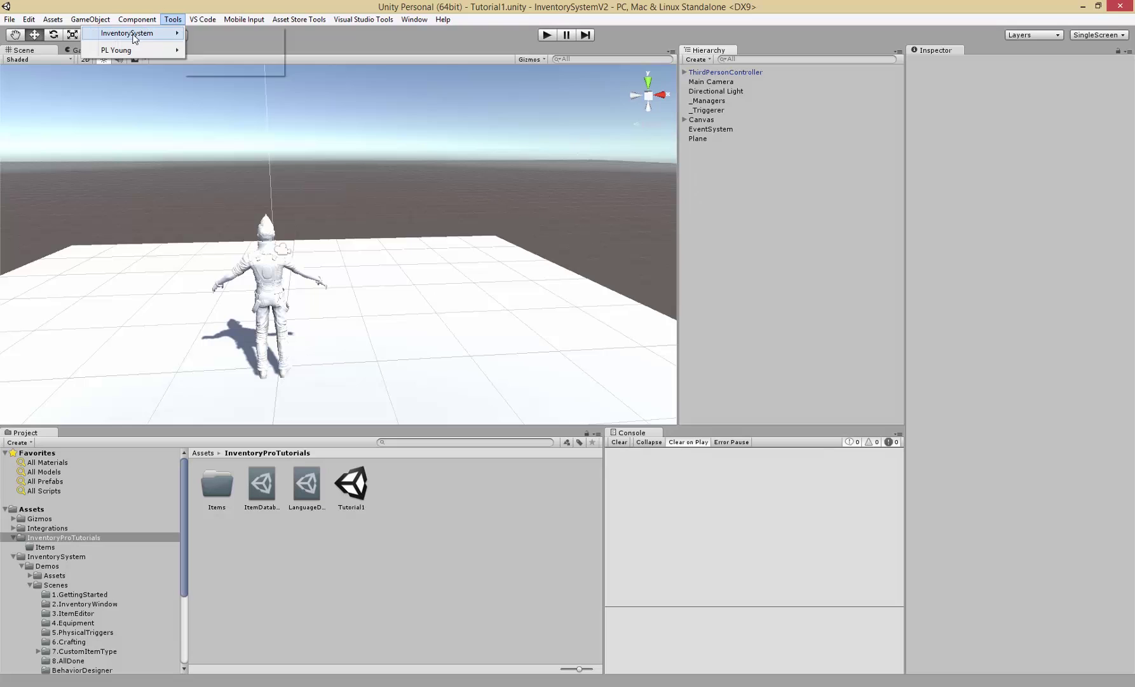
mouse_move(170, 37)
click(229, 32)
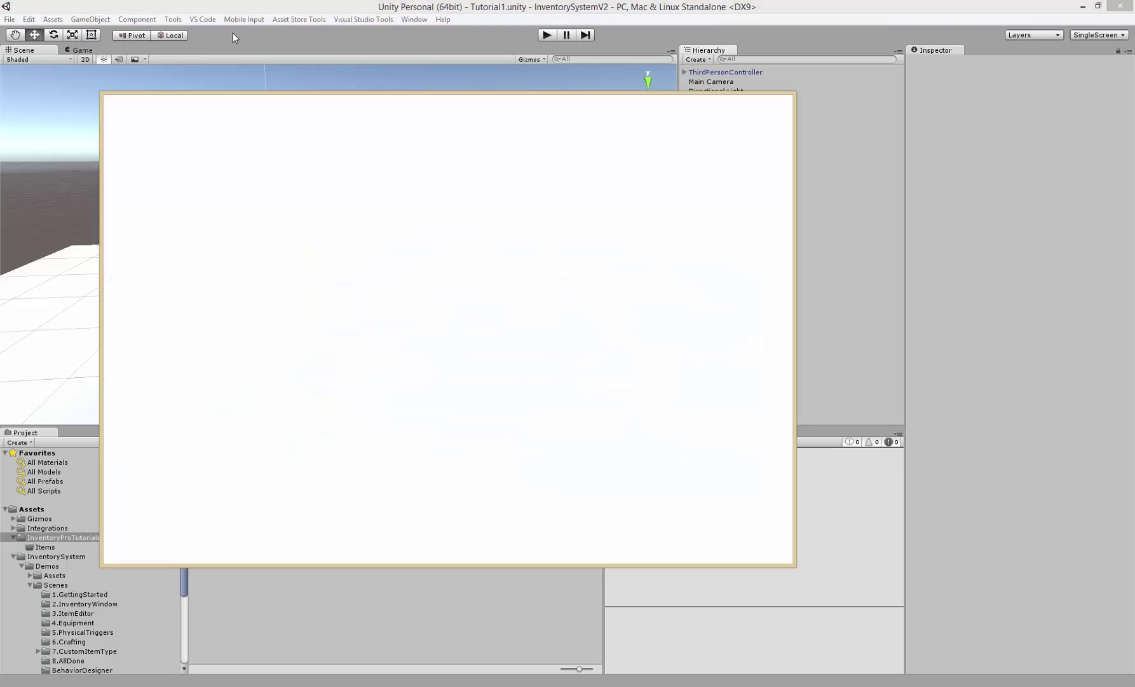
drag(377, 105, 372, 93)
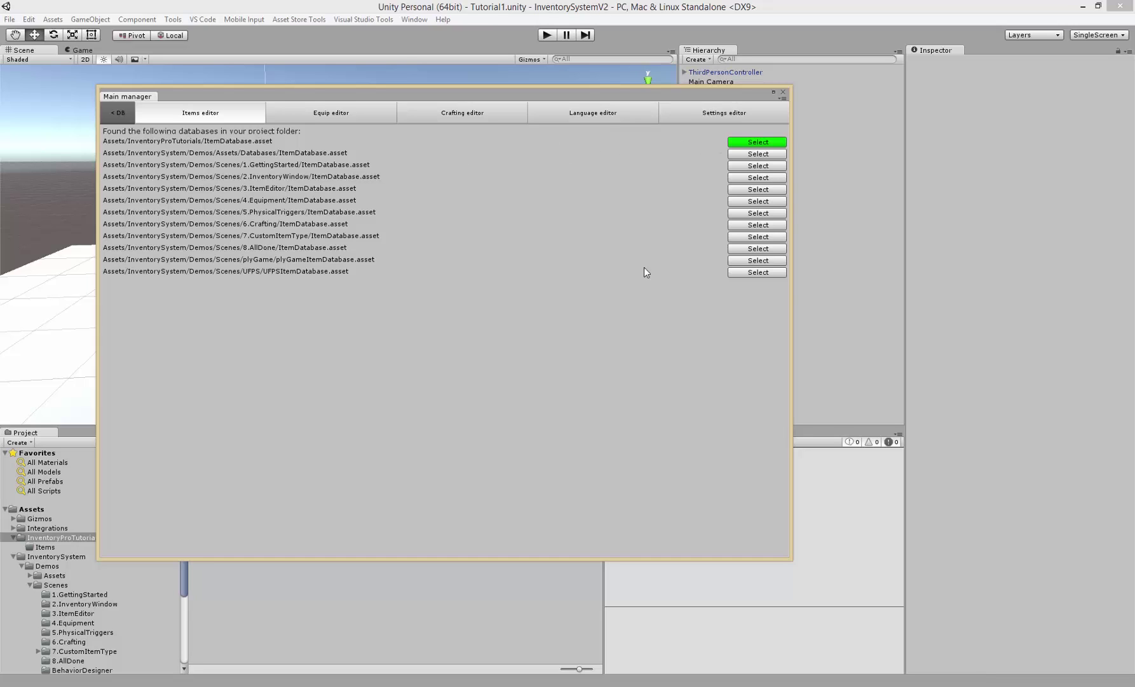
drag(426, 99, 376, 210)
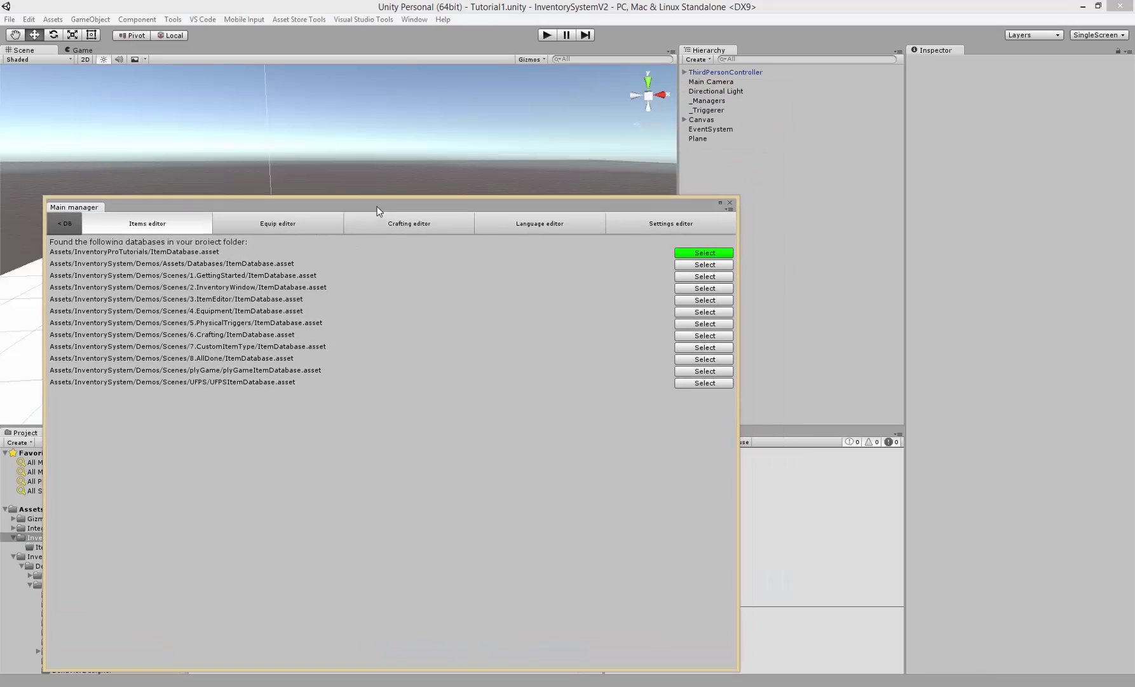
Inspect the _Managers object to check which item database its Item Manager component uses.
click(711, 81)
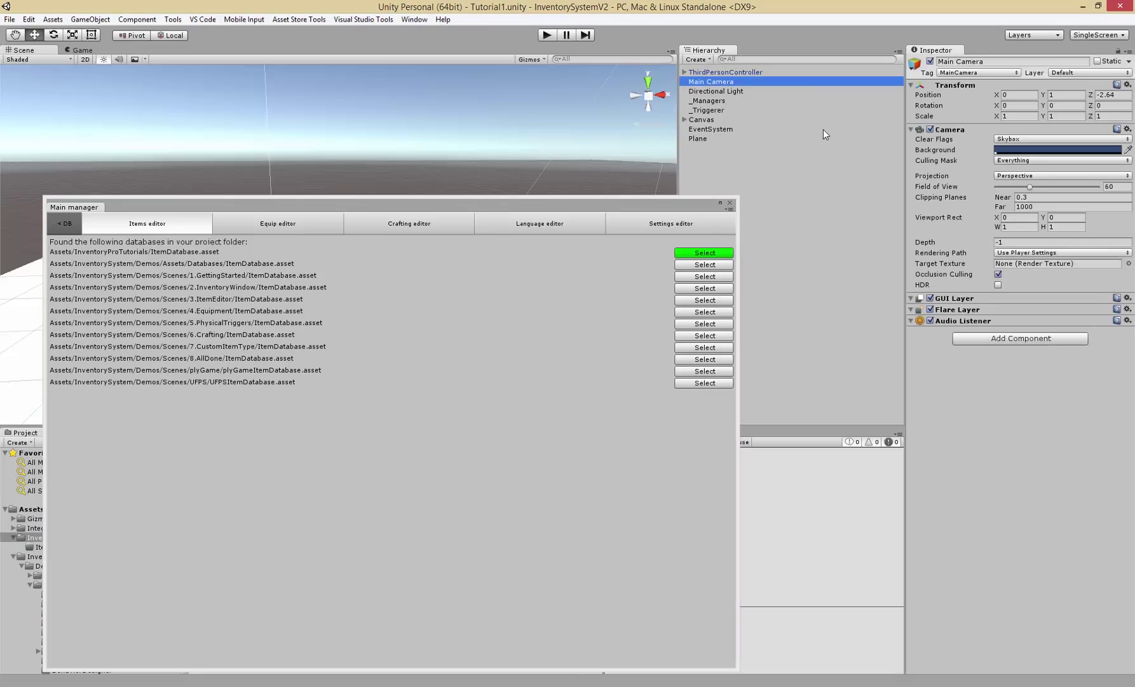
click(709, 101)
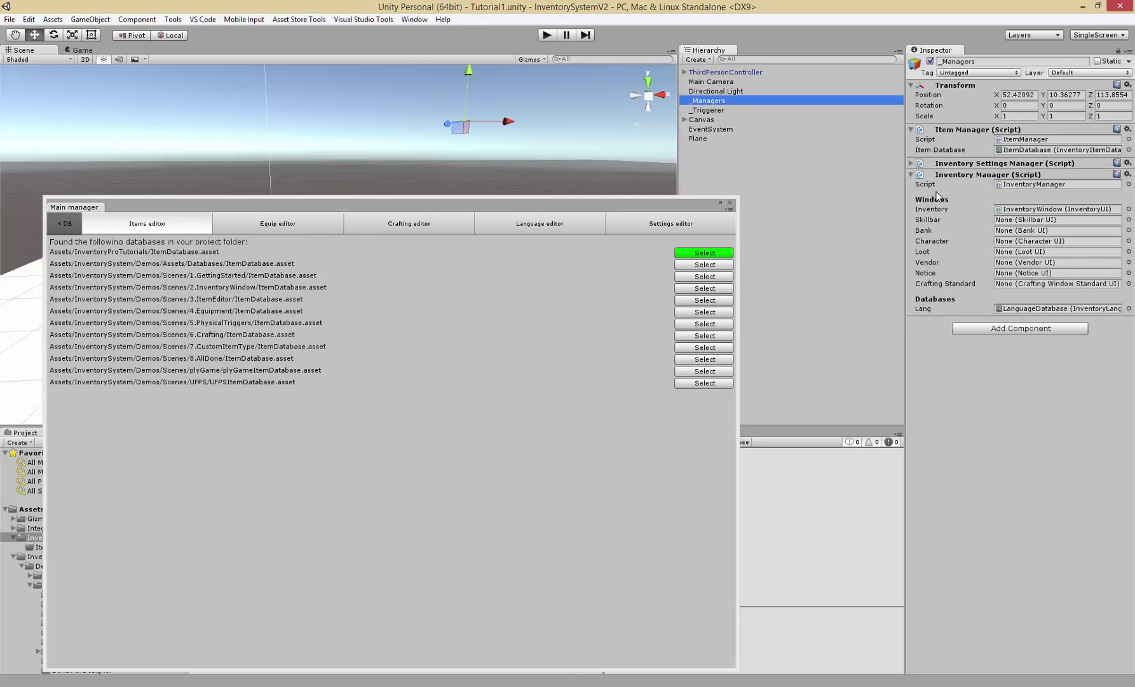
click(930, 151)
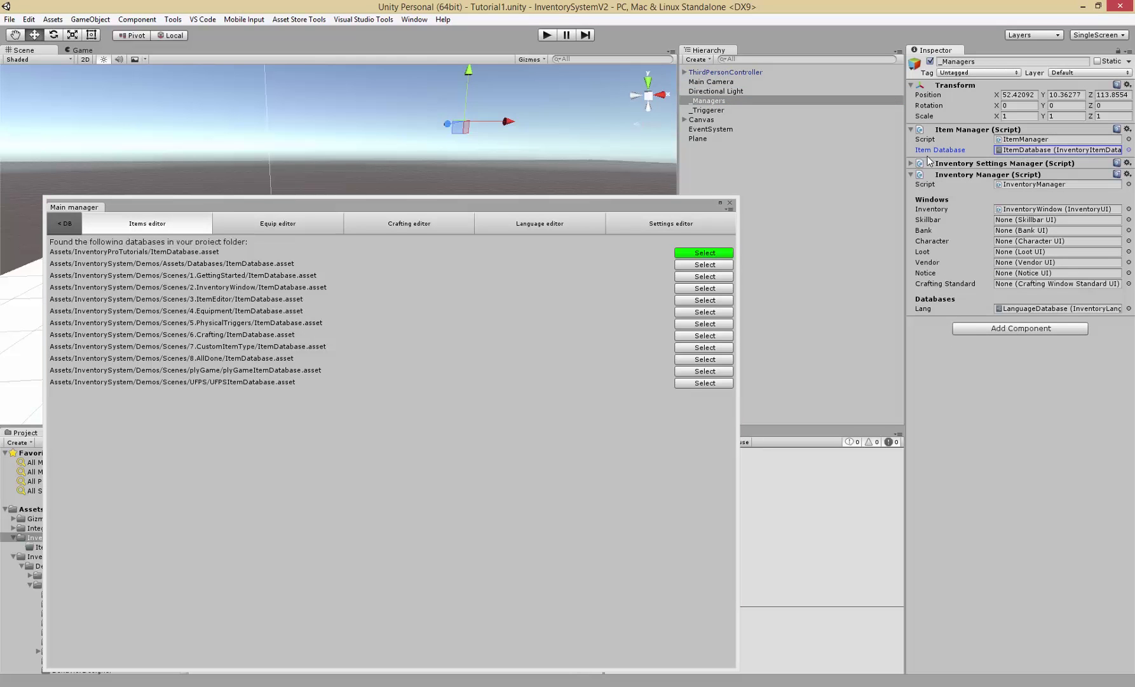
Choose Assets/InventoryProTutorials/ItemDatabase.asset as the database to edit and reposition the manager window.
click(689, 203)
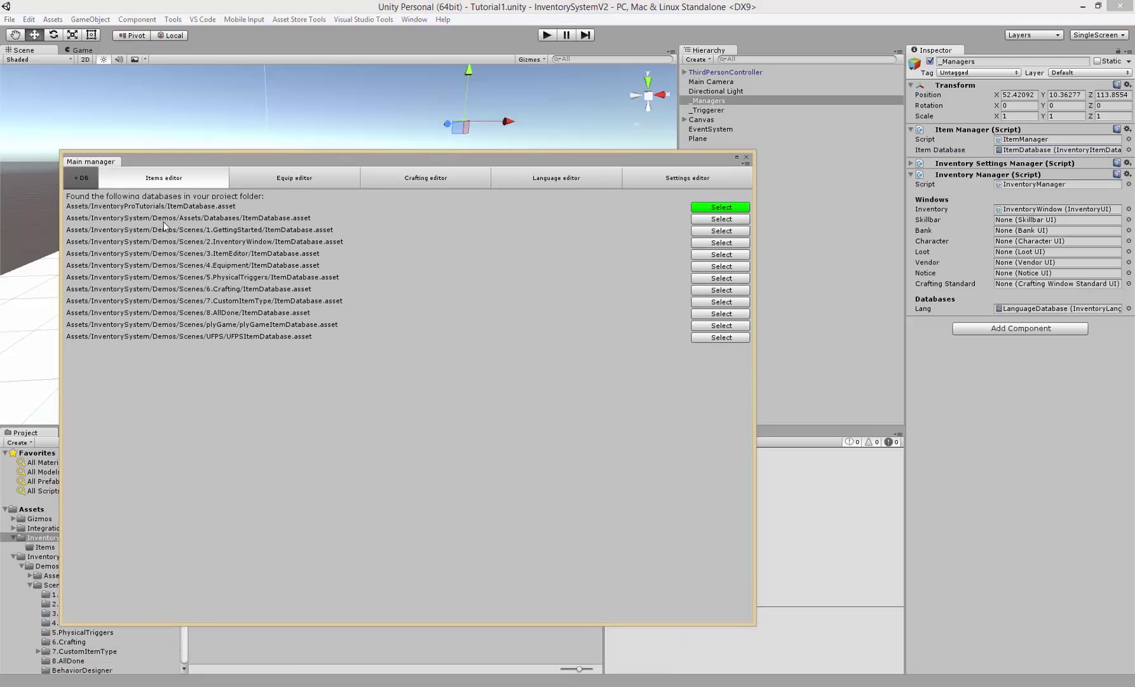
click(722, 210)
drag(621, 162, 696, 61)
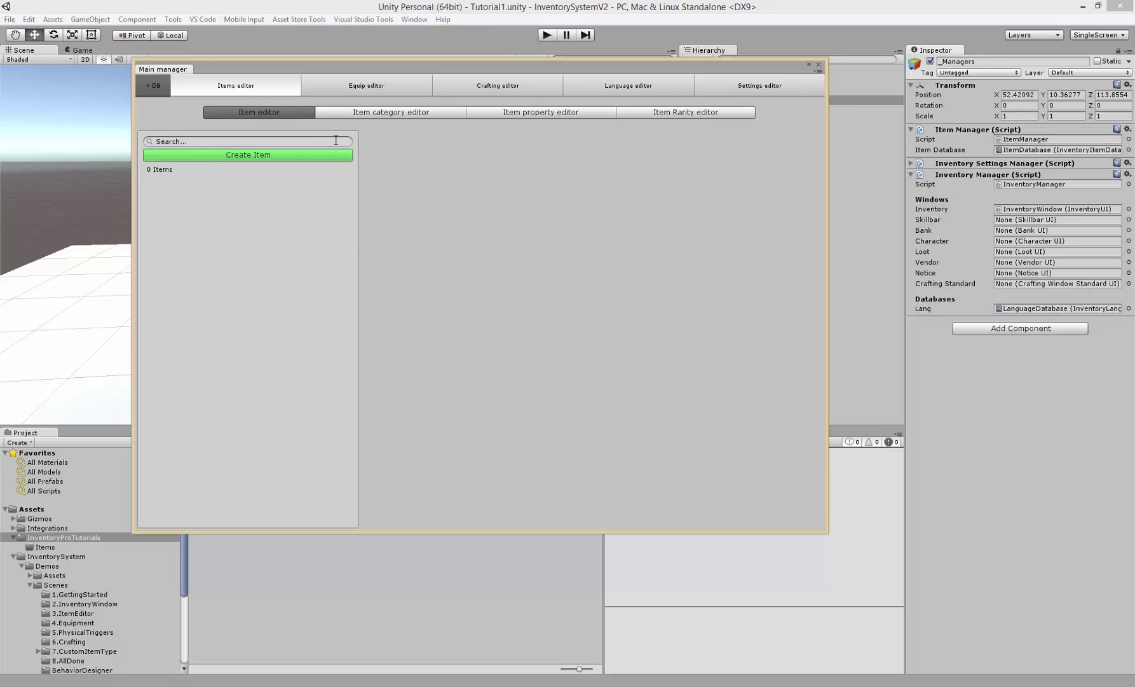
Look through the item category, item property and item rarity editors, and return to the item editor.
click(363, 110)
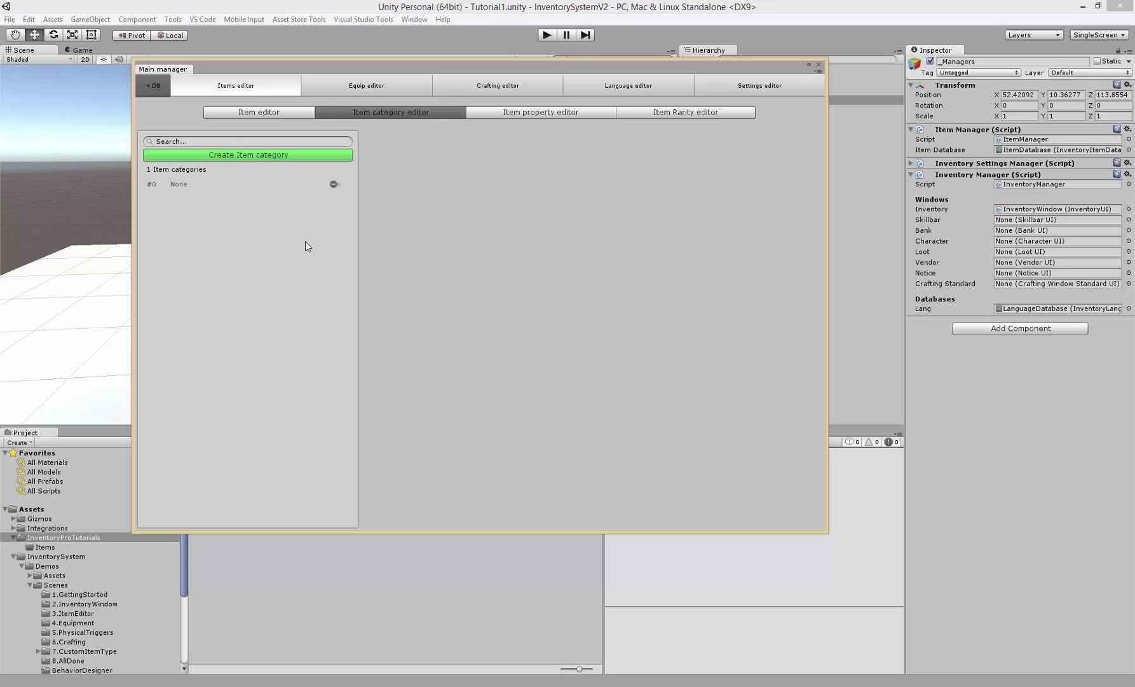
click(527, 117)
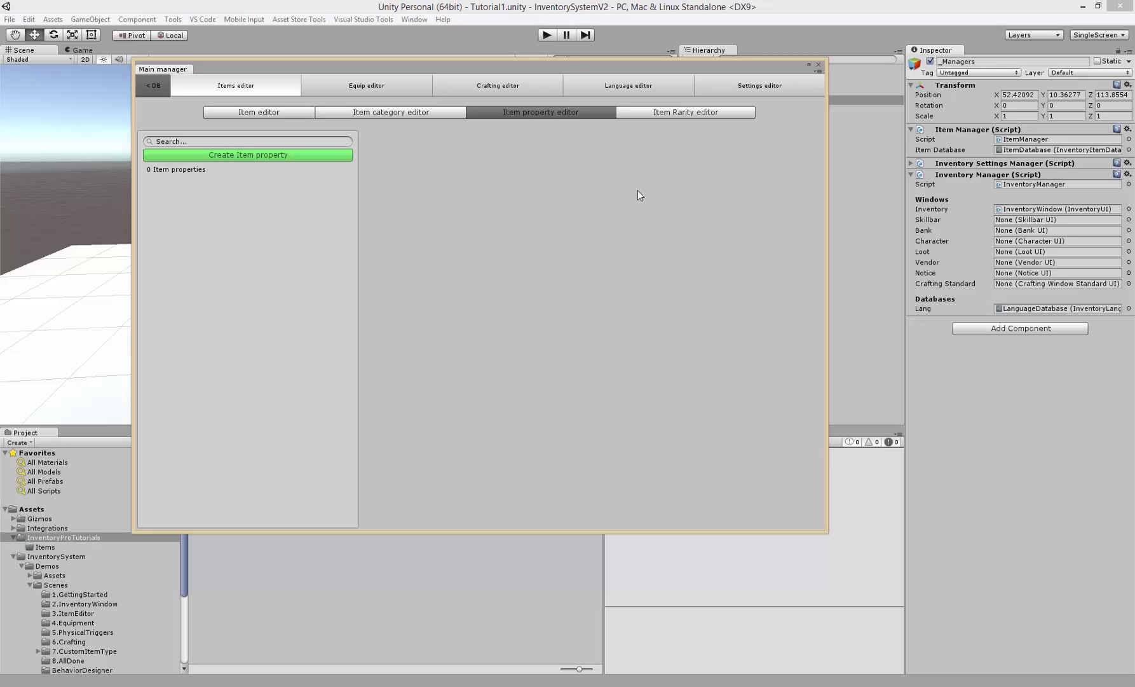
click(719, 112)
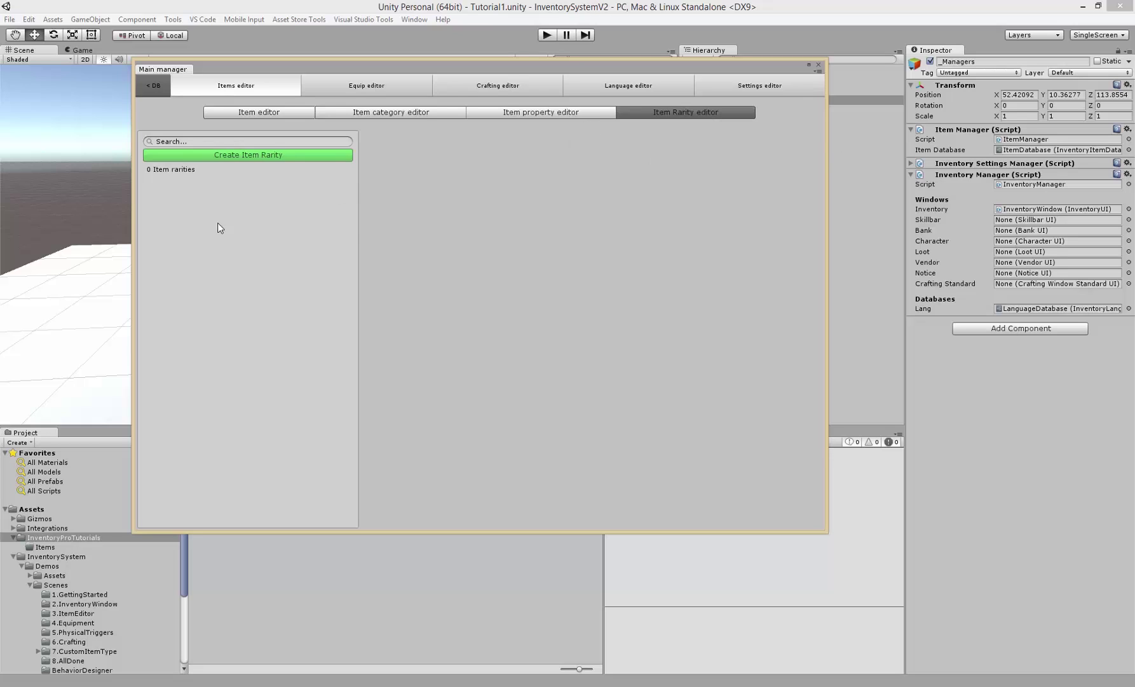
click(281, 117)
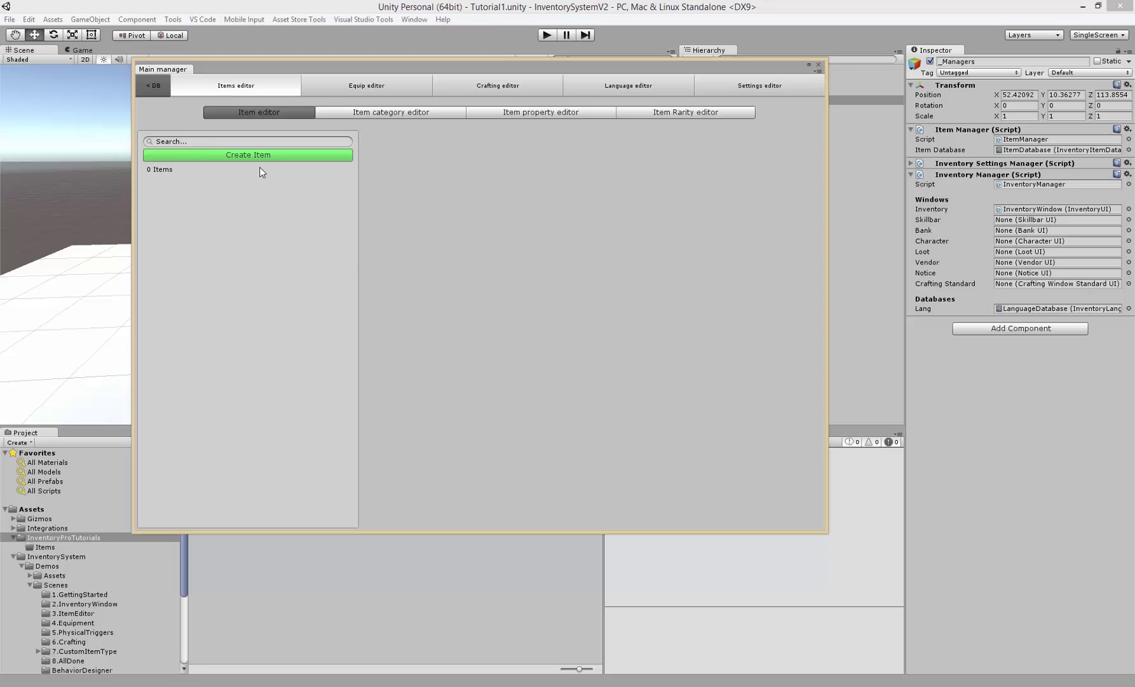
Create a new item of type ConsumableInventoryItem in the item database.
click(262, 157)
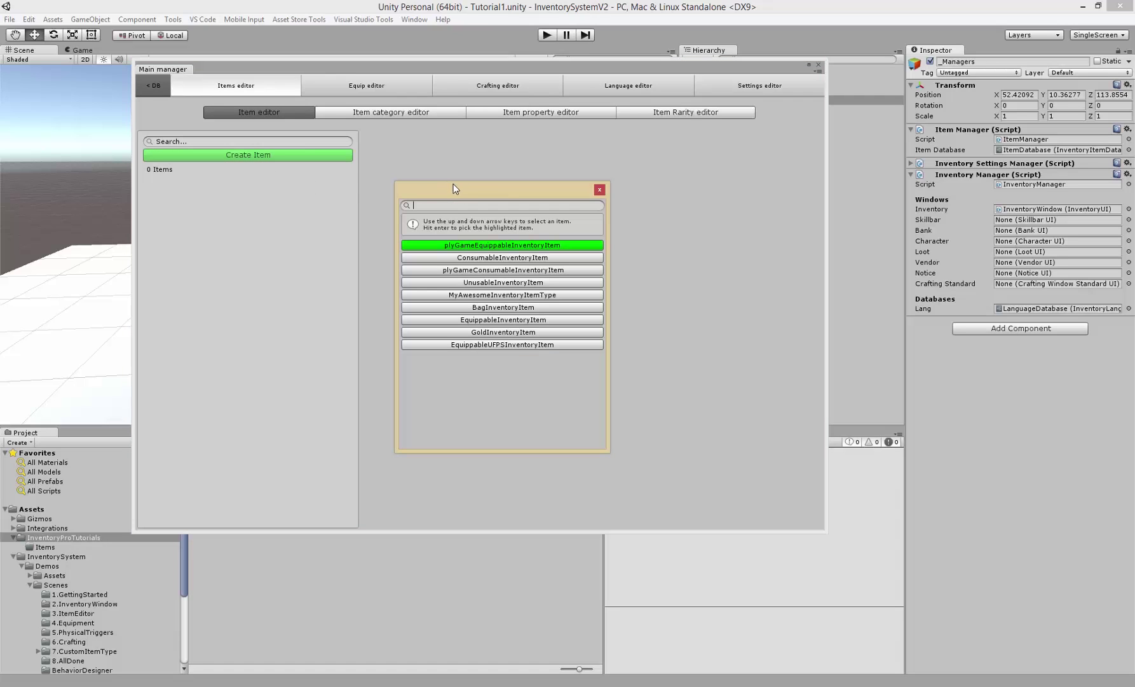
key(Down)
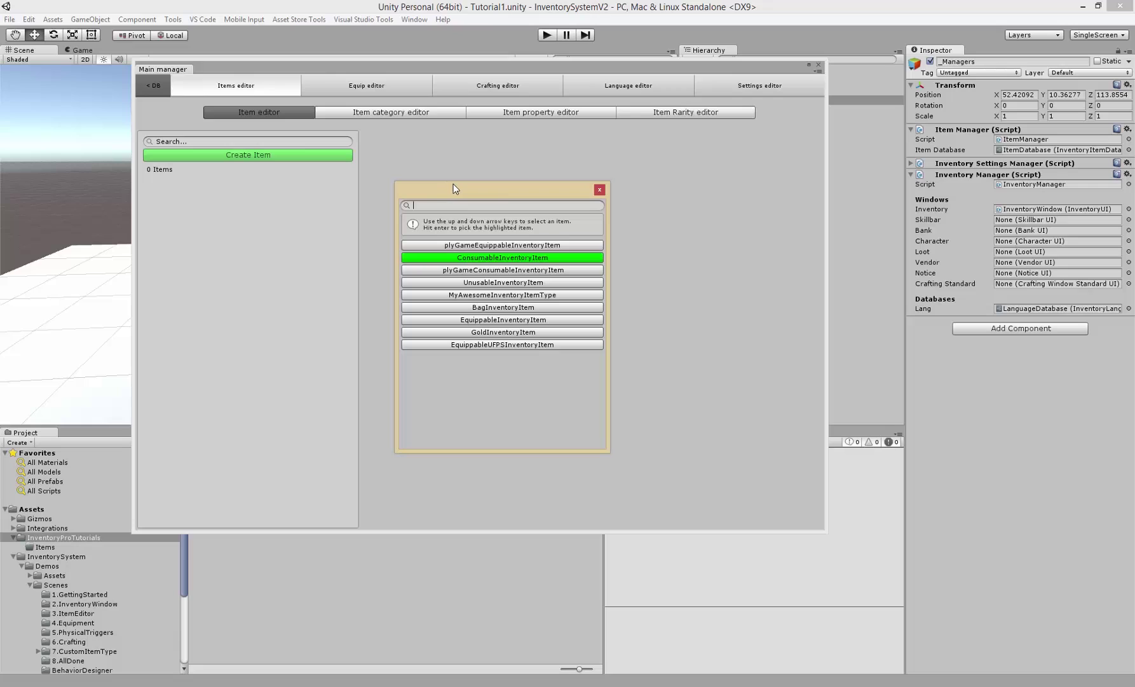
key(Up)
key(Down)
key(Down)
key(Down)
key(Up)
key(Up)
key(Down)
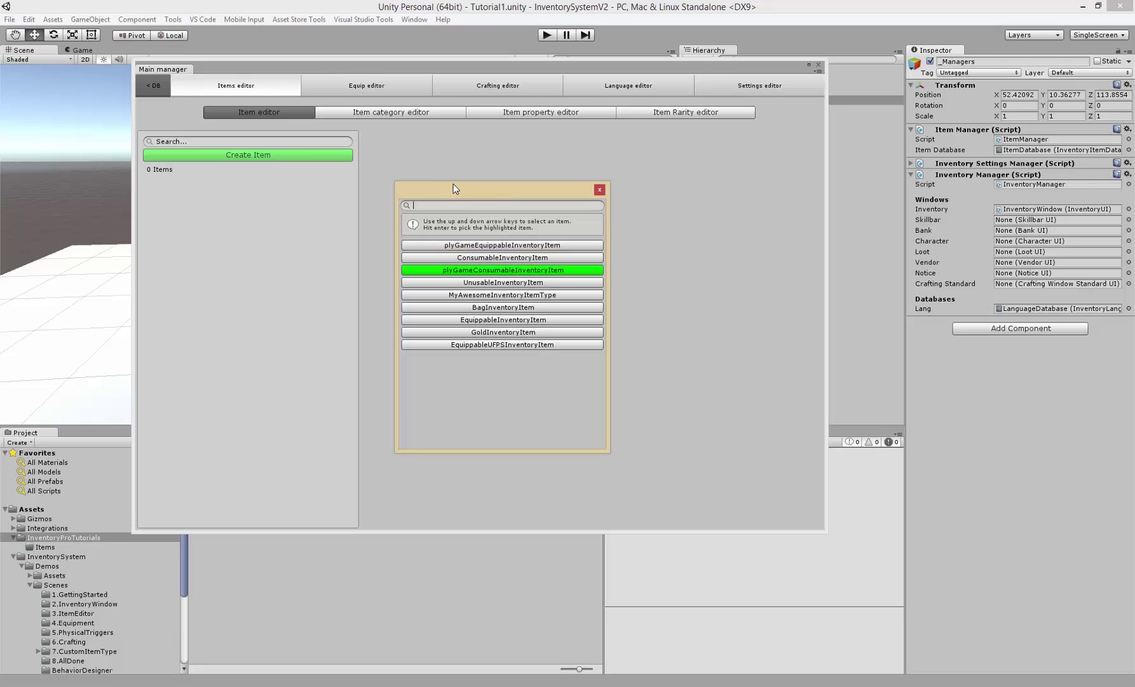
key(Up)
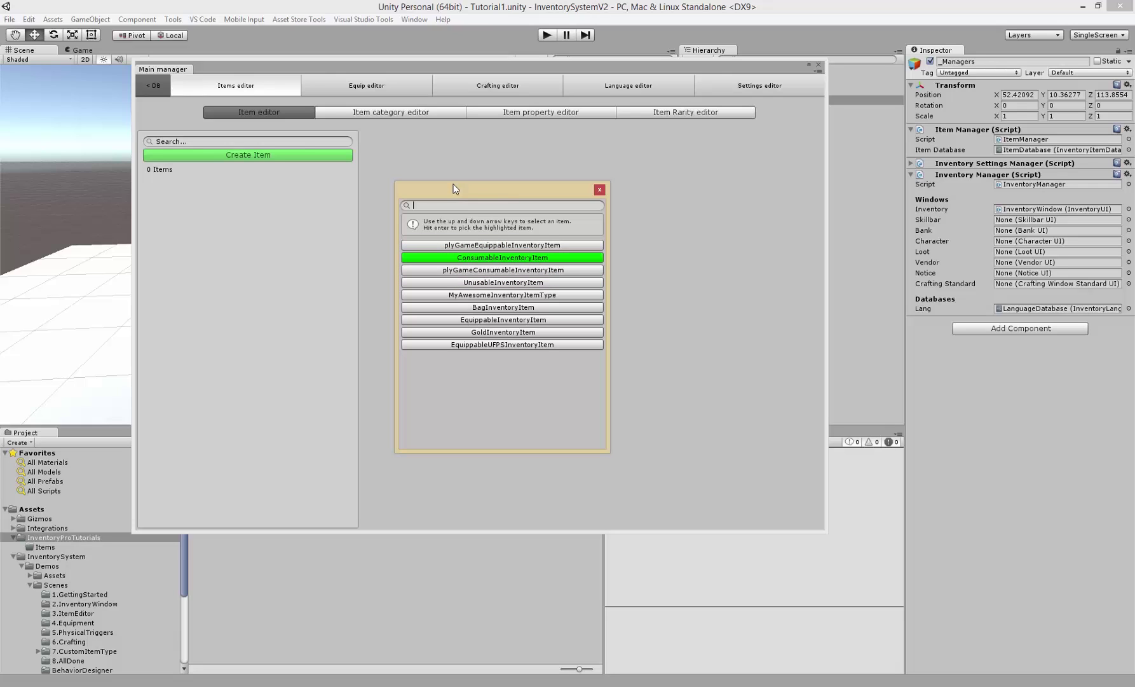
key(Return)
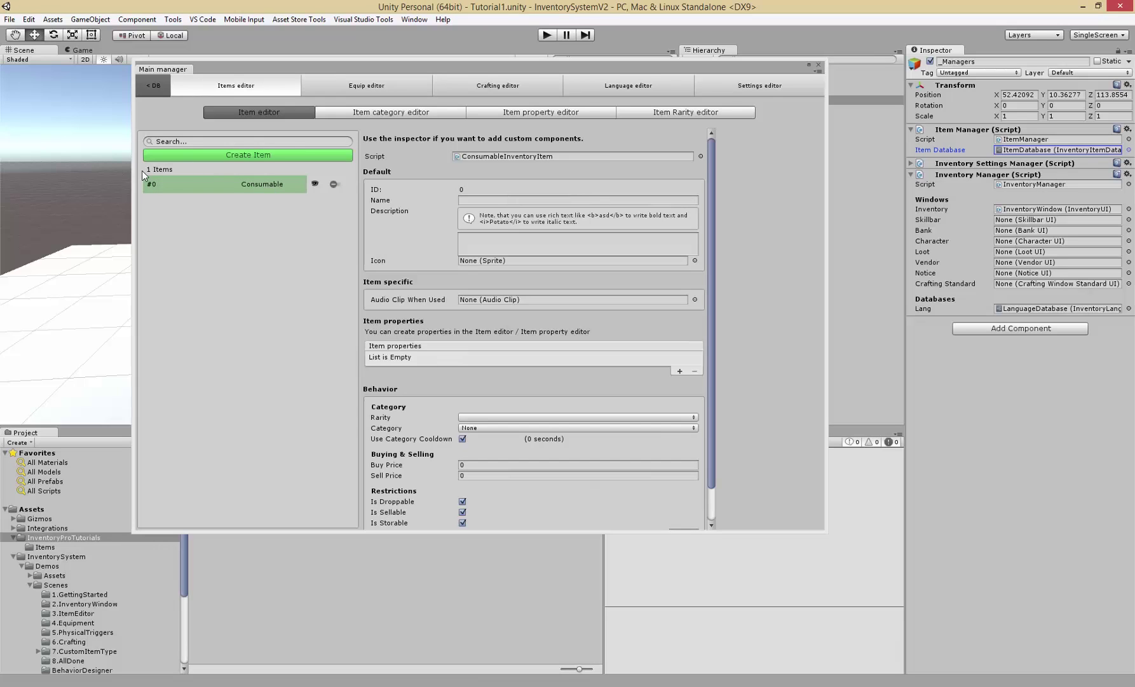
Name the new consumable item Apple and give it the description "Tasty <i>apple</i>".
click(482, 199)
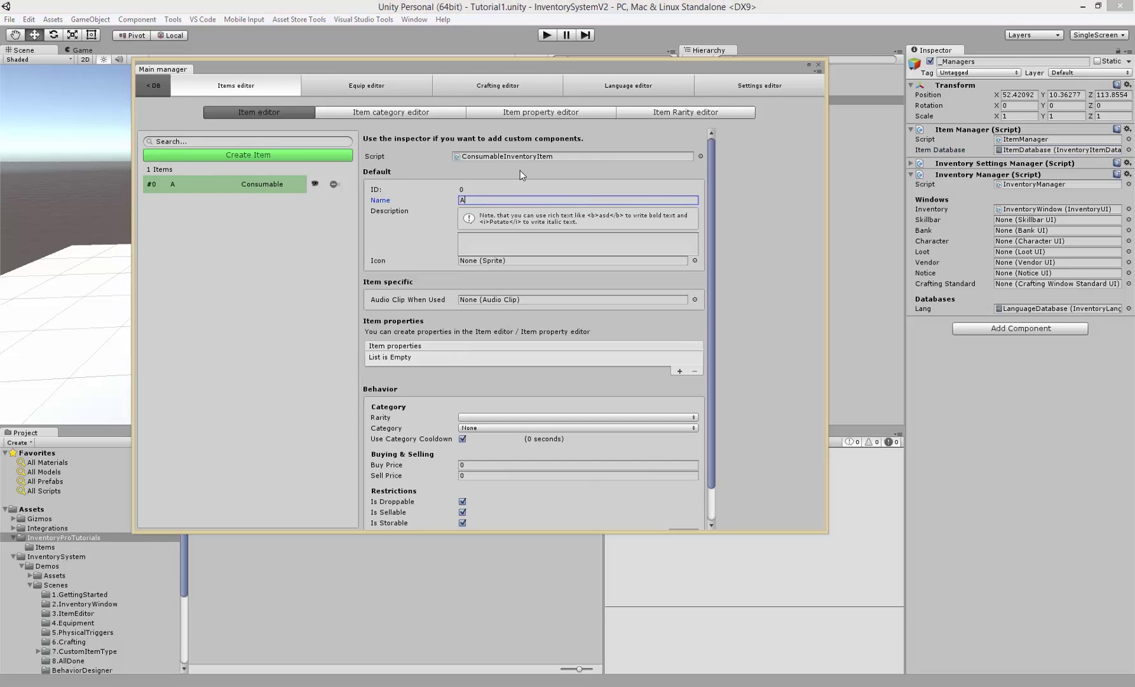
text(Apple)
click(507, 237)
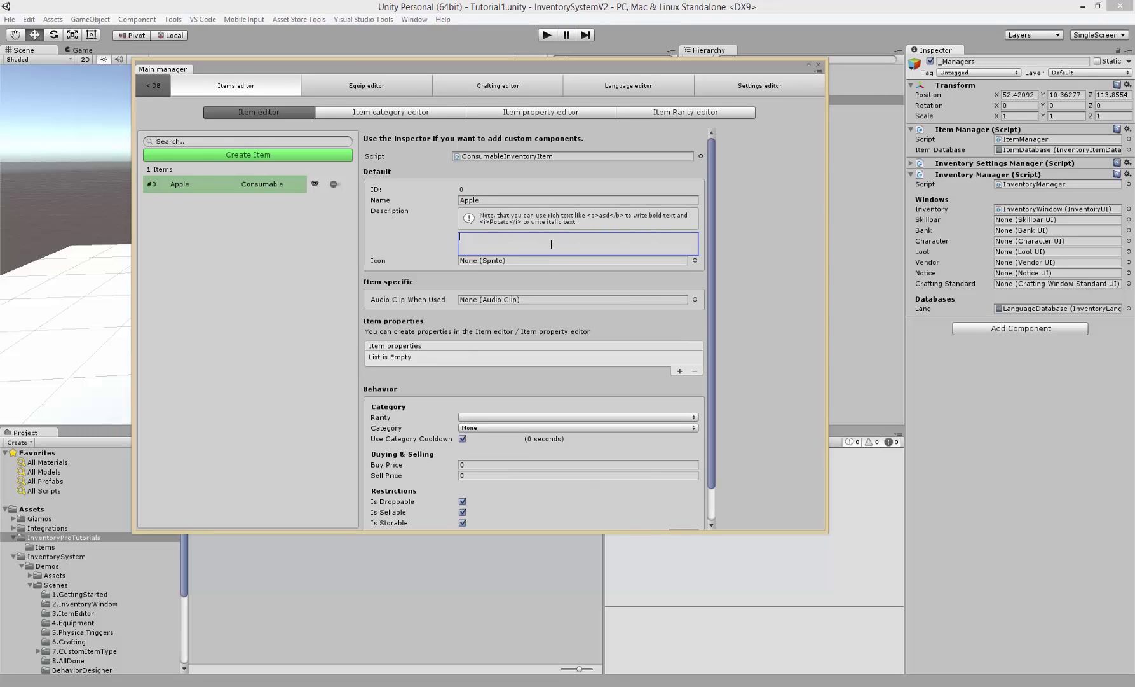
text(Tast)
text(y <i>apple</i)
text(>)
Assign the Icons_0 sprite as the Apple's icon and the nomnom clip as its audio when used.
click(433, 262)
click(695, 260)
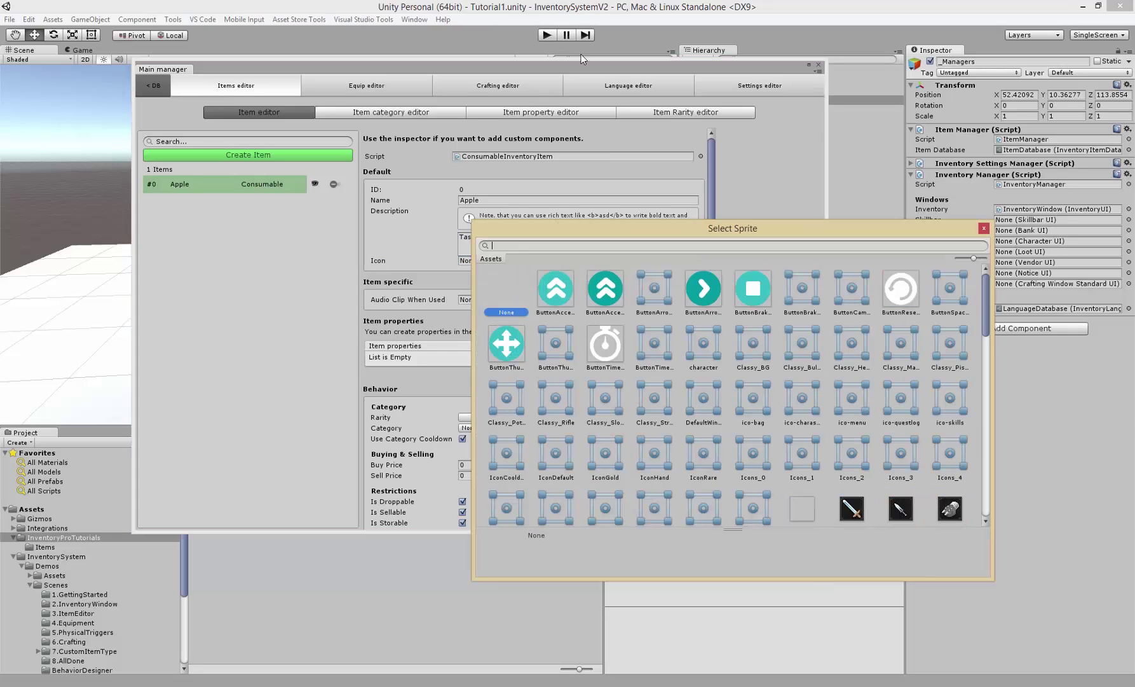
scroll(721, 360, down, 3)
double_click(756, 350)
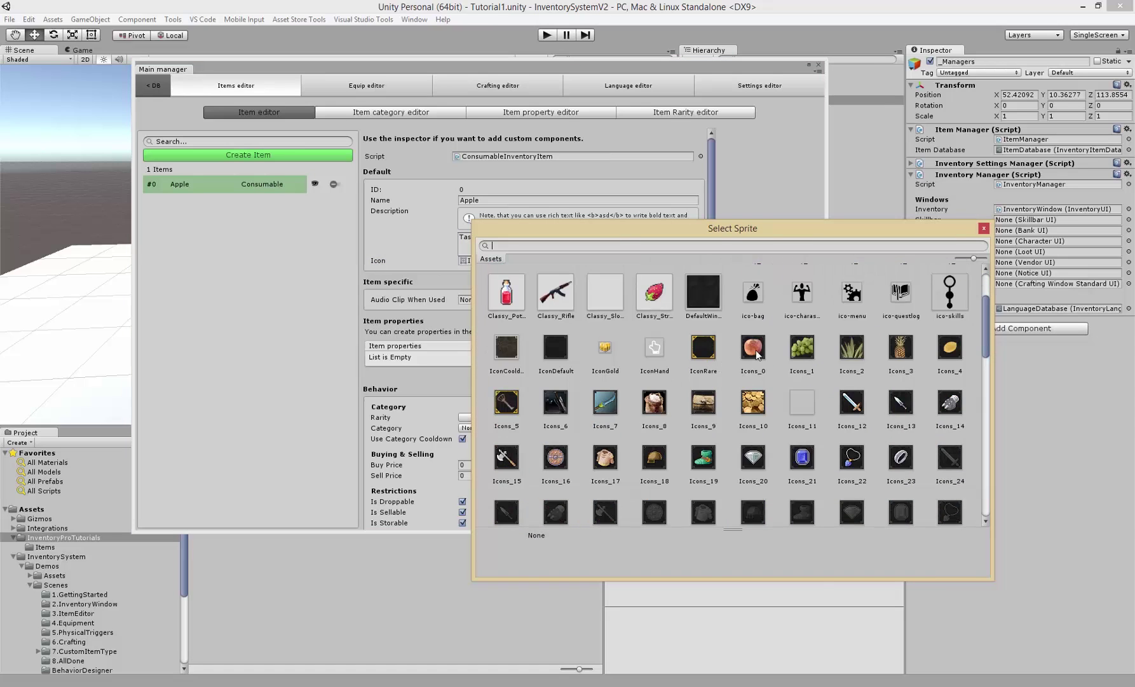
click(477, 300)
click(694, 299)
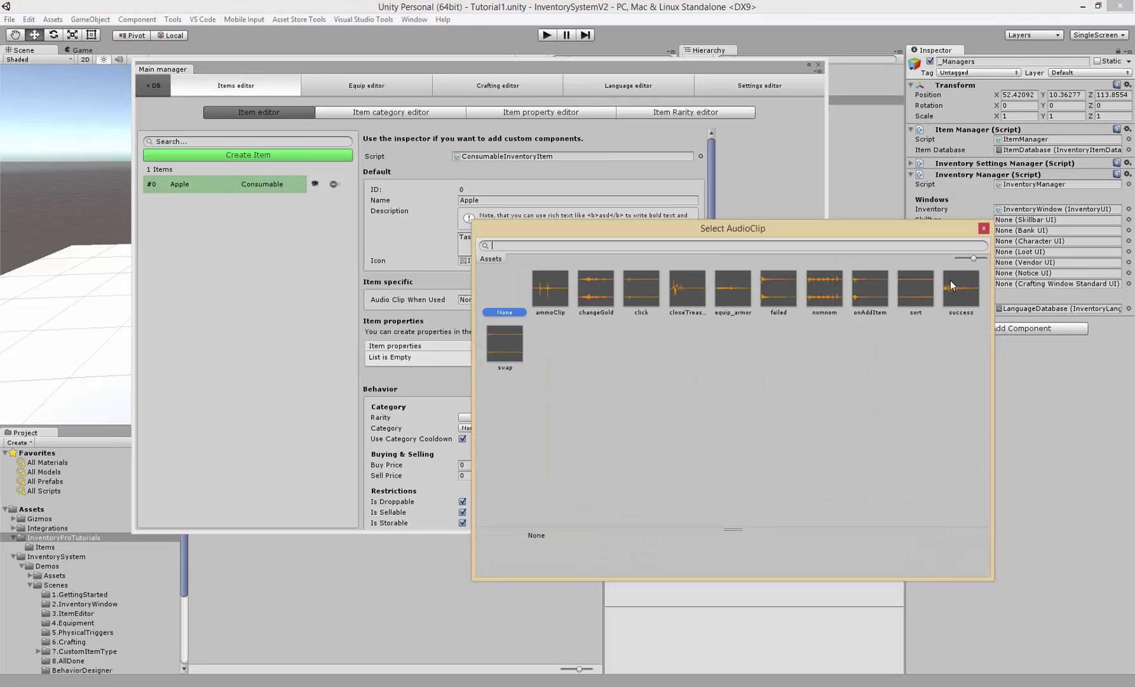
double_click(823, 292)
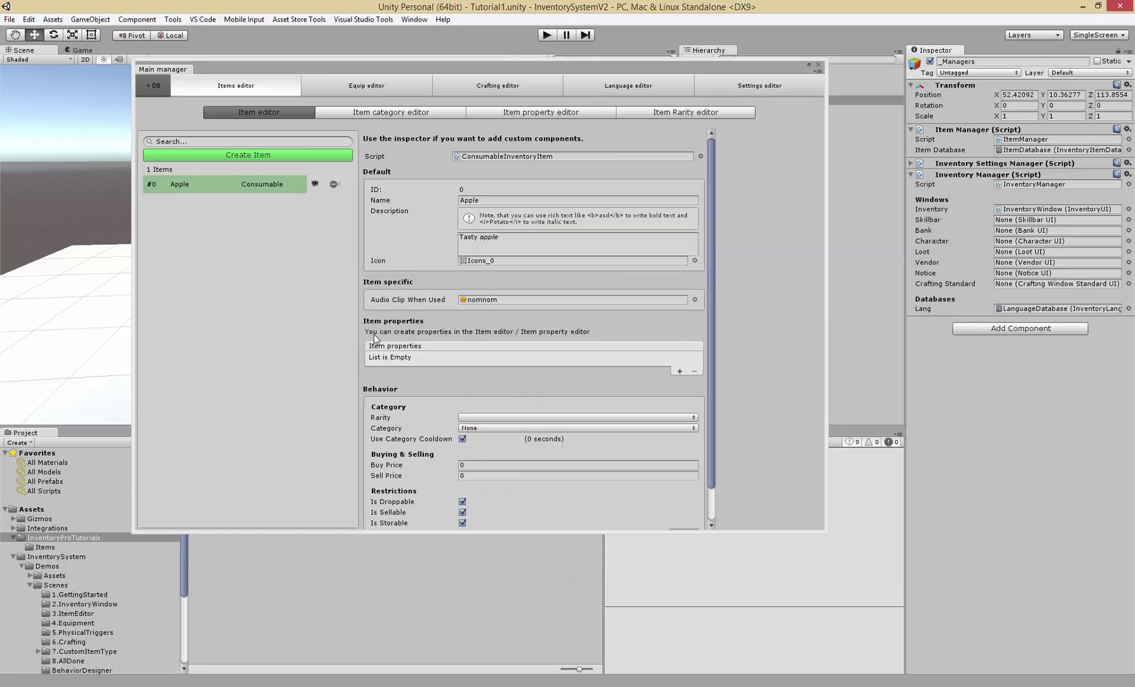
Set the Apple's buy price to 20 and its sell price to 15.
scroll(454, 326, down, 3)
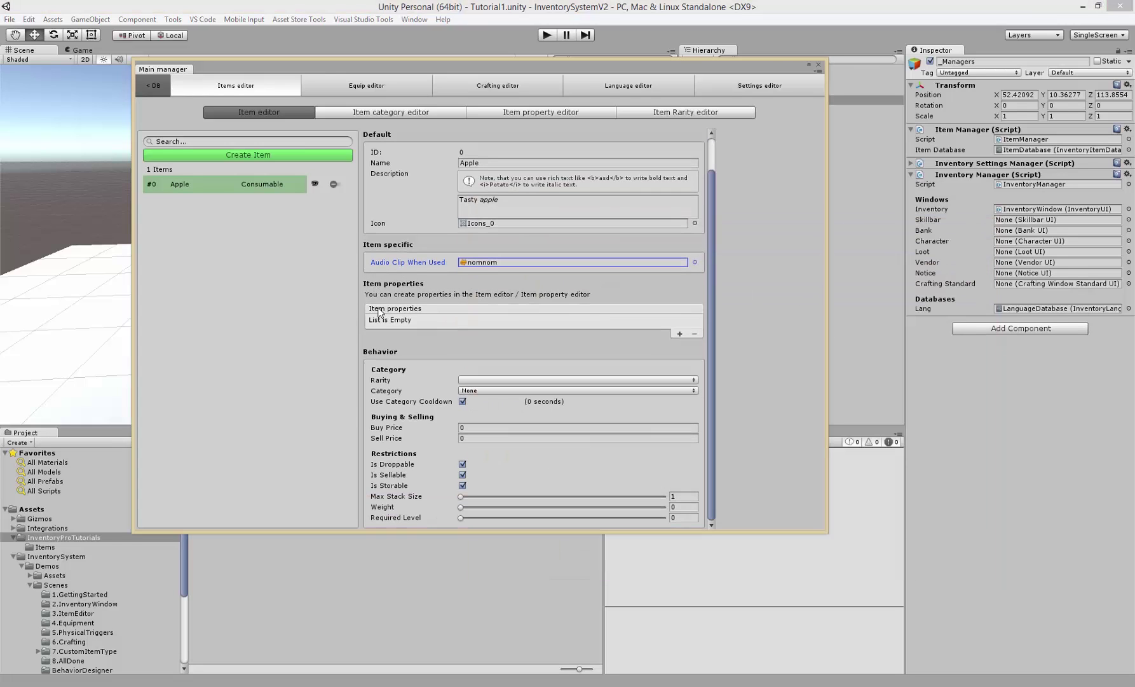
click(376, 381)
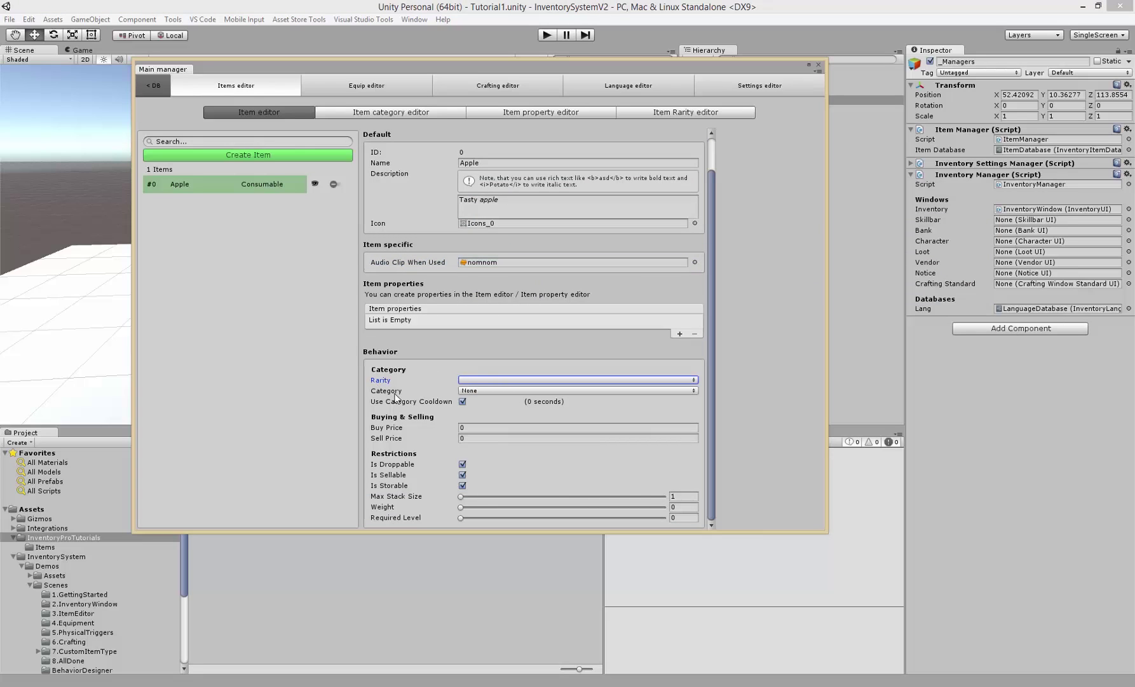
click(395, 392)
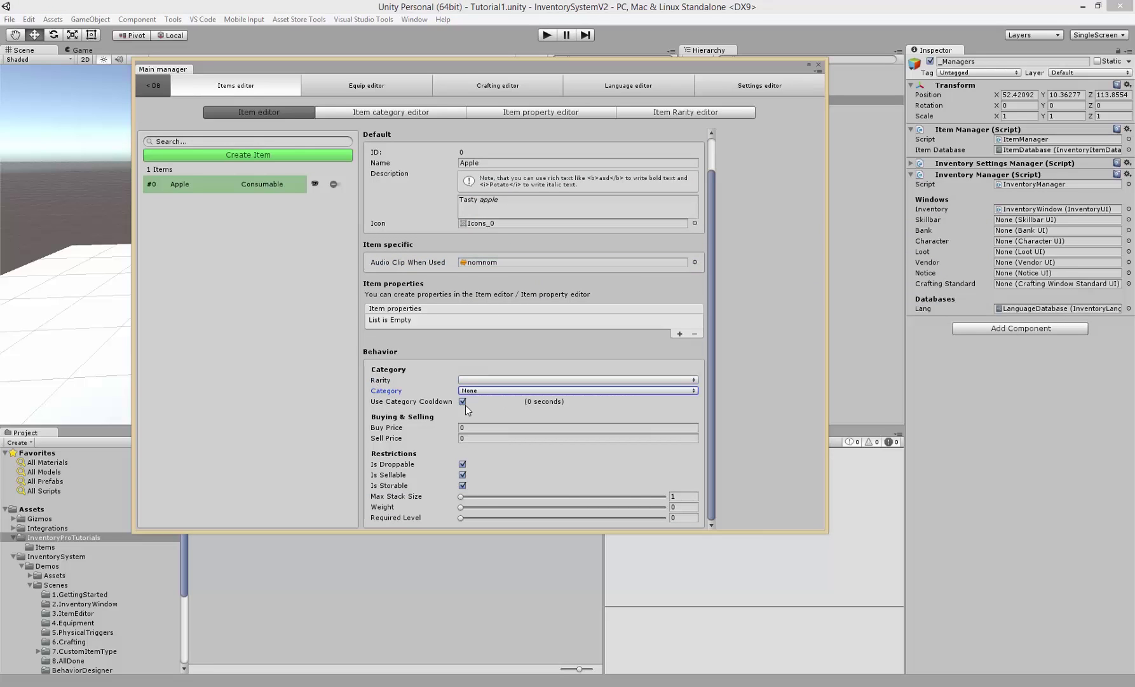
click(394, 428)
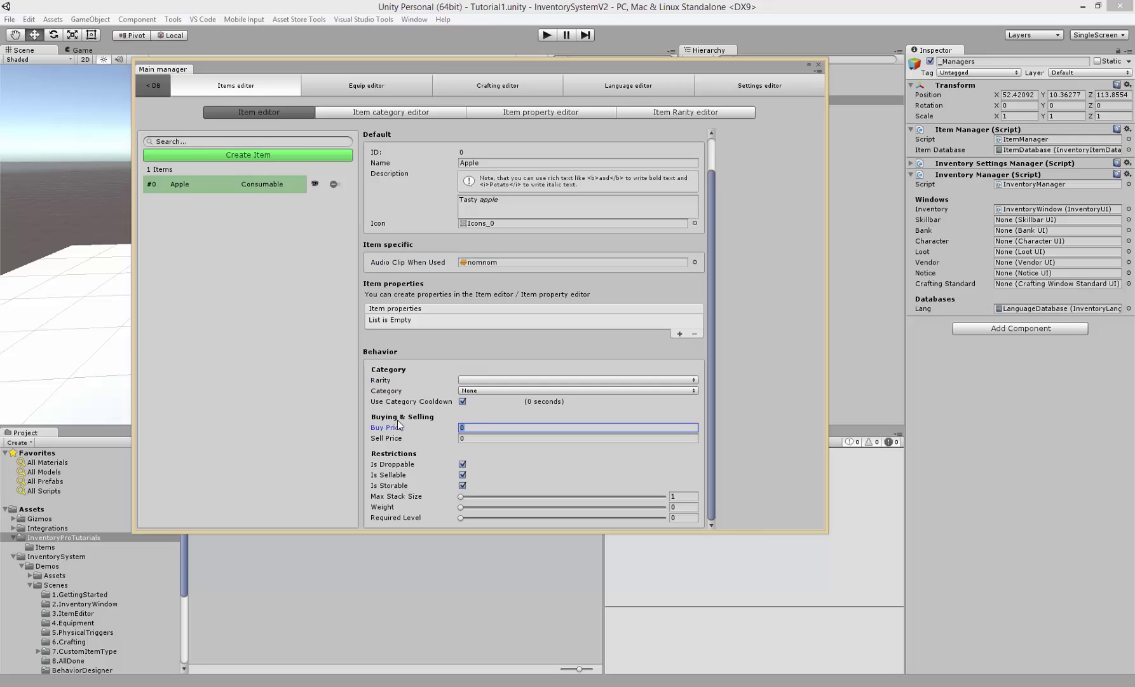
text(20)
key(Tab)
text(15)
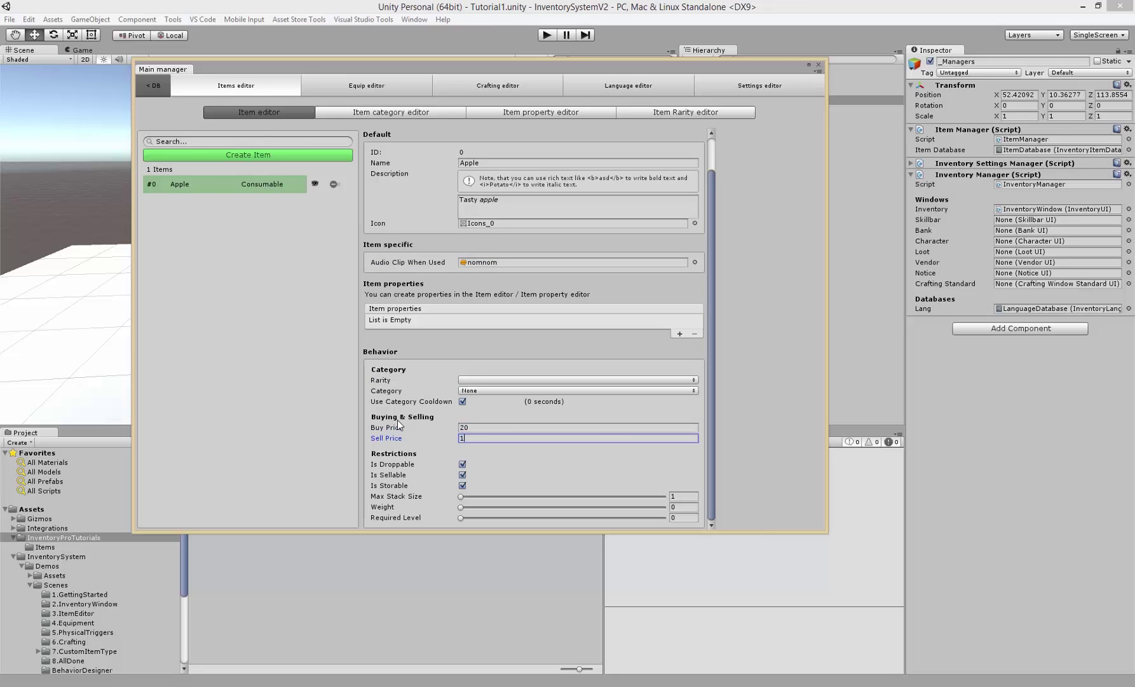
key(Tab)
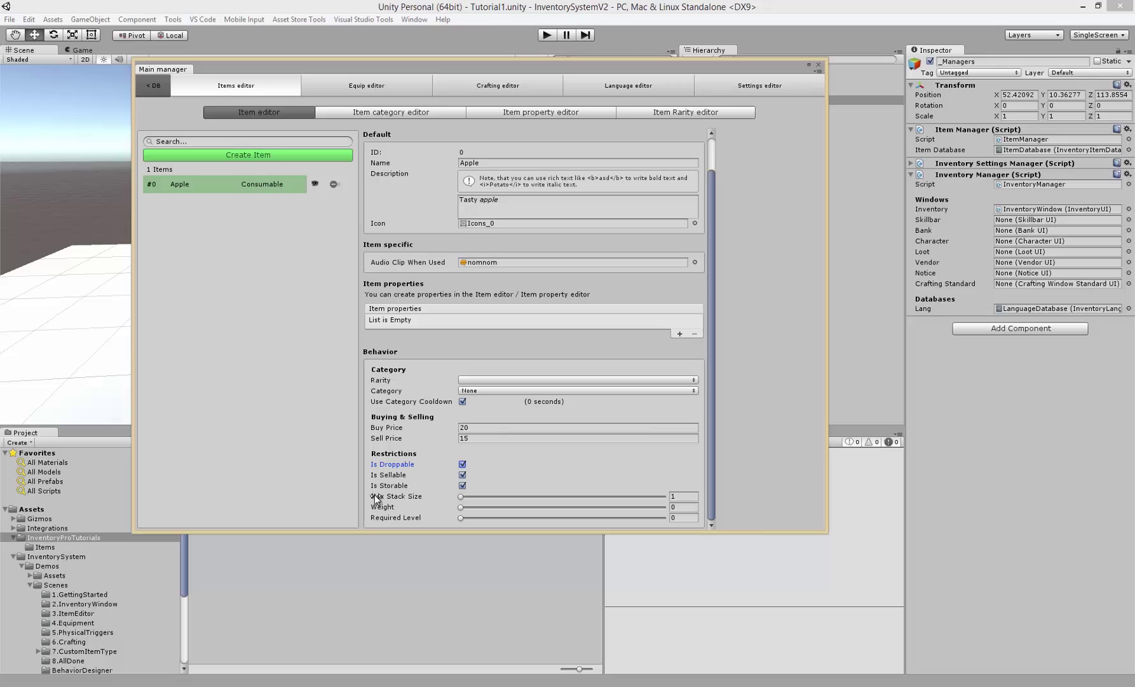
Set the Apple's maximum stack size to 64 and its weight to 0.1.
click(681, 496)
text(64)
click(681, 506)
text(0.1)
scroll(619, 336, up, 3)
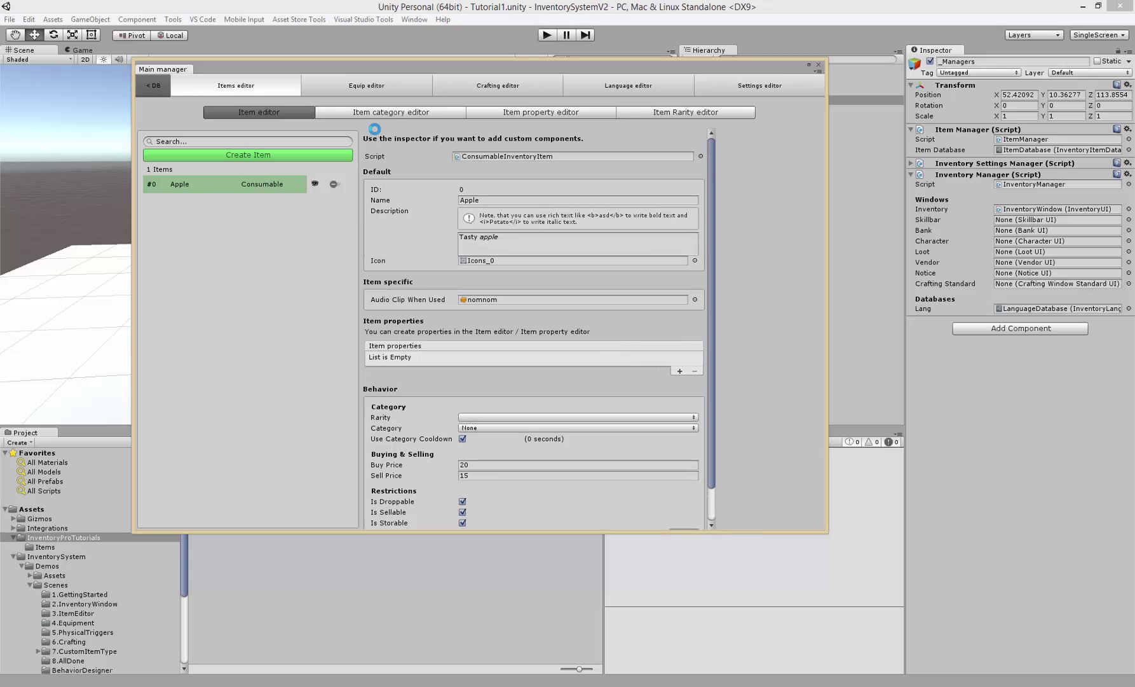
Create an item category named Consumable with a cooldown time of 20 seconds.
click(359, 114)
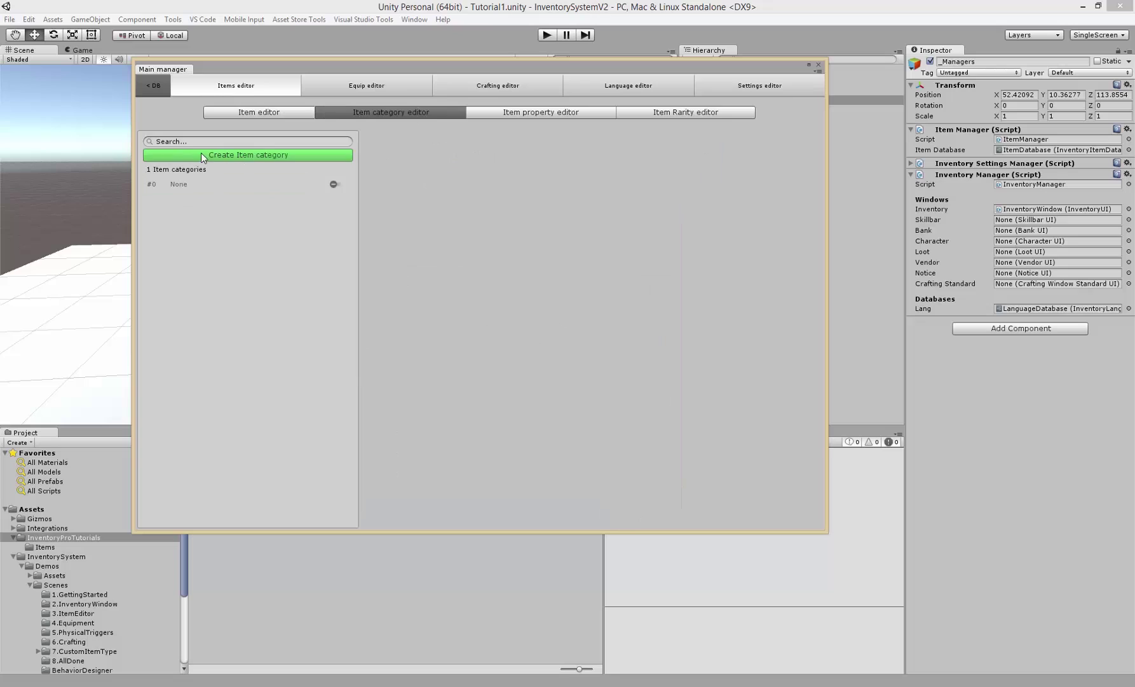
click(239, 156)
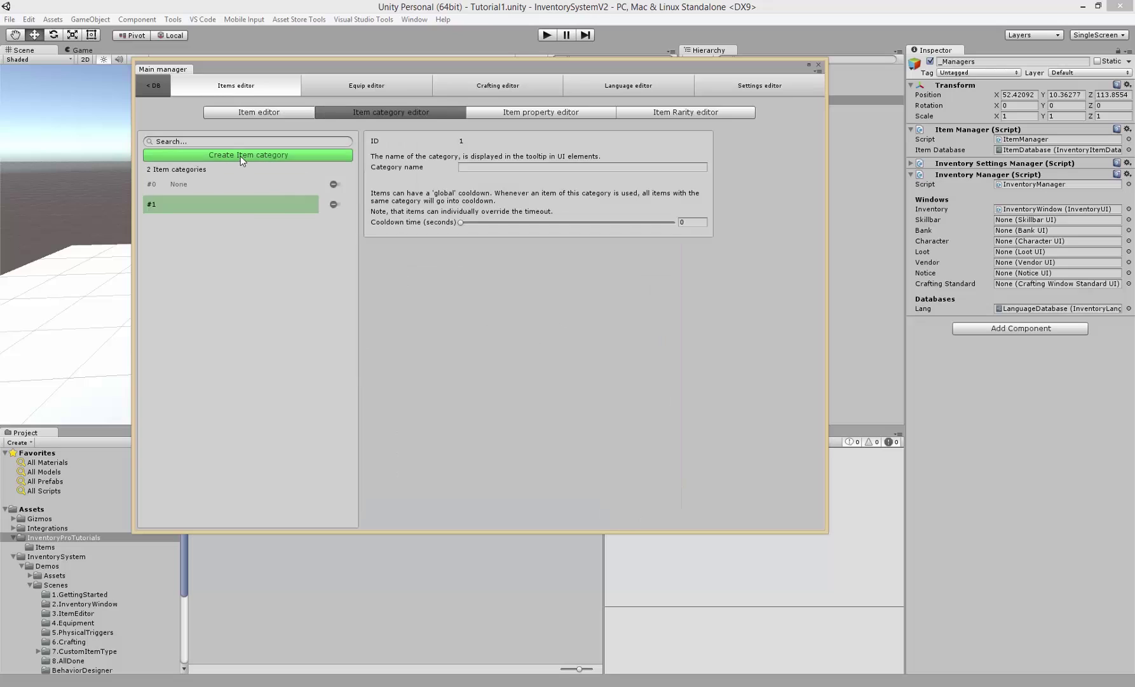
click(488, 167)
text(Consumable)
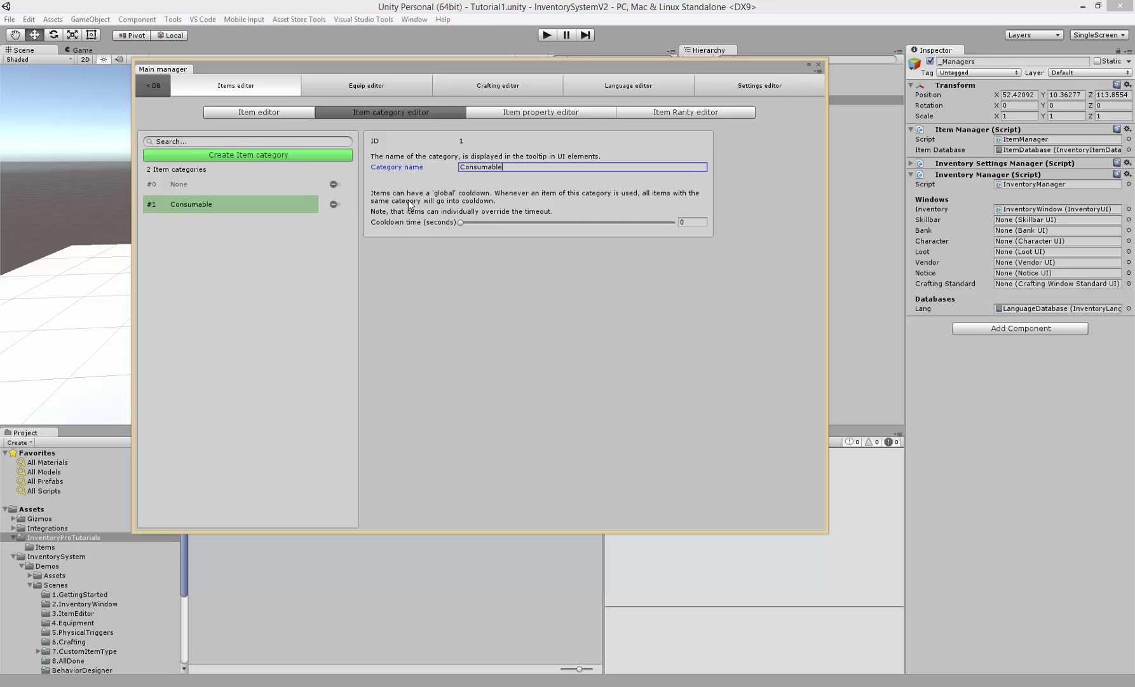
click(687, 219)
text(20)
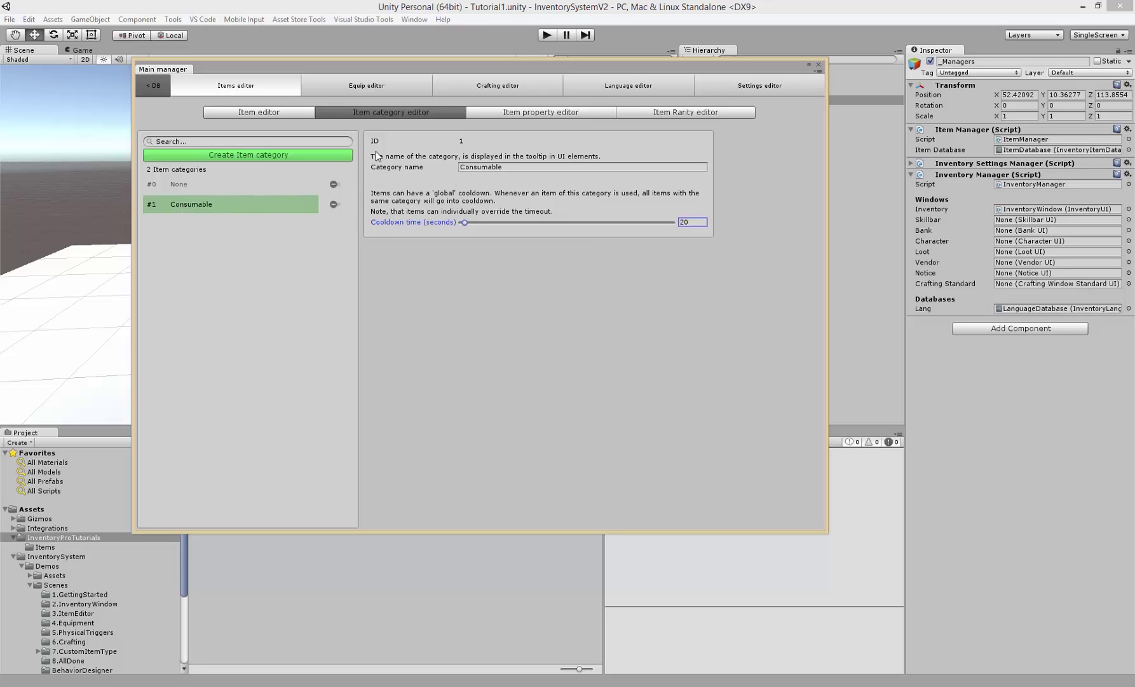
Assign the Consumable category to the Apple item and keep its category cooldown enabled.
click(255, 113)
scroll(474, 331, down, 1)
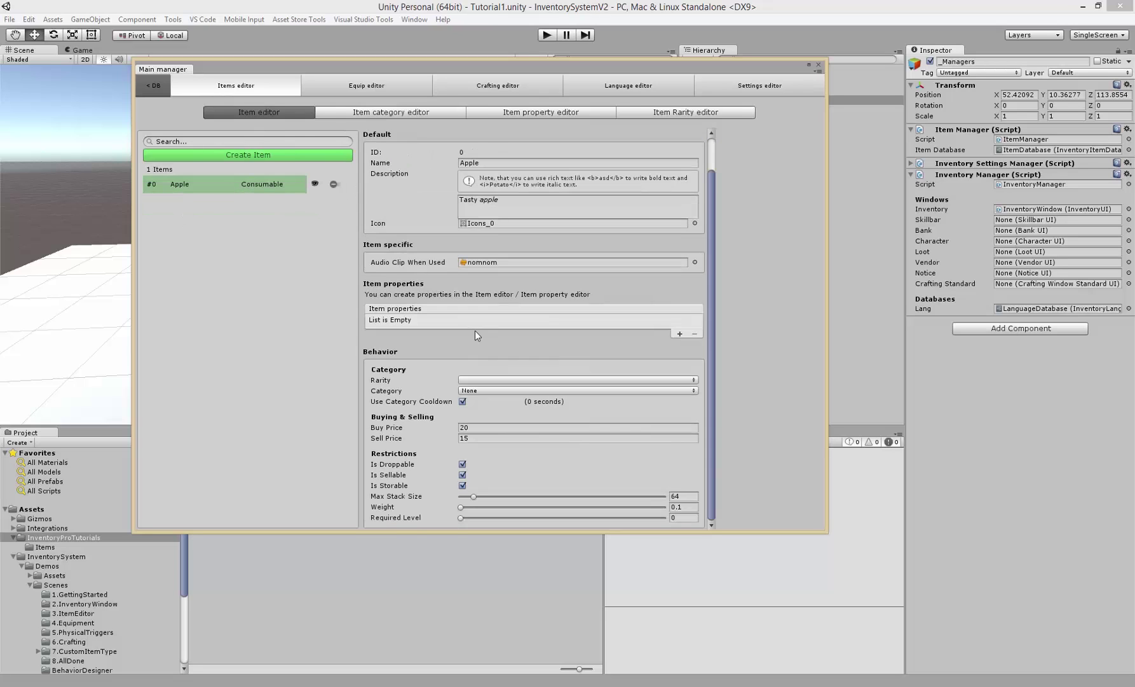
click(482, 392)
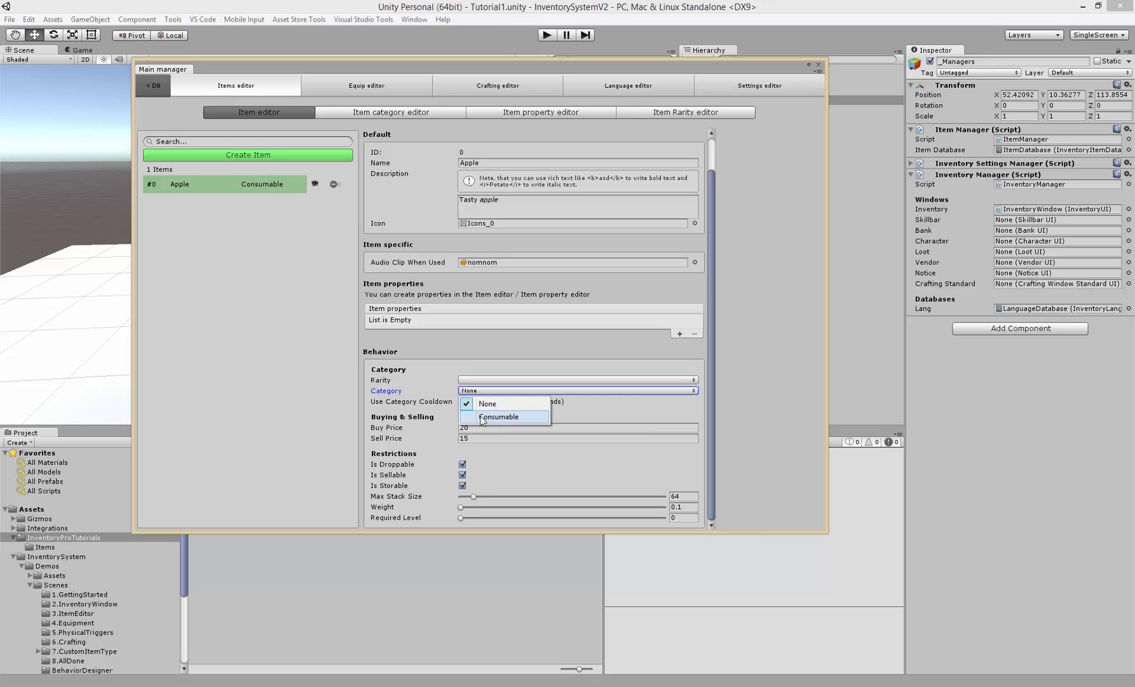
click(508, 417)
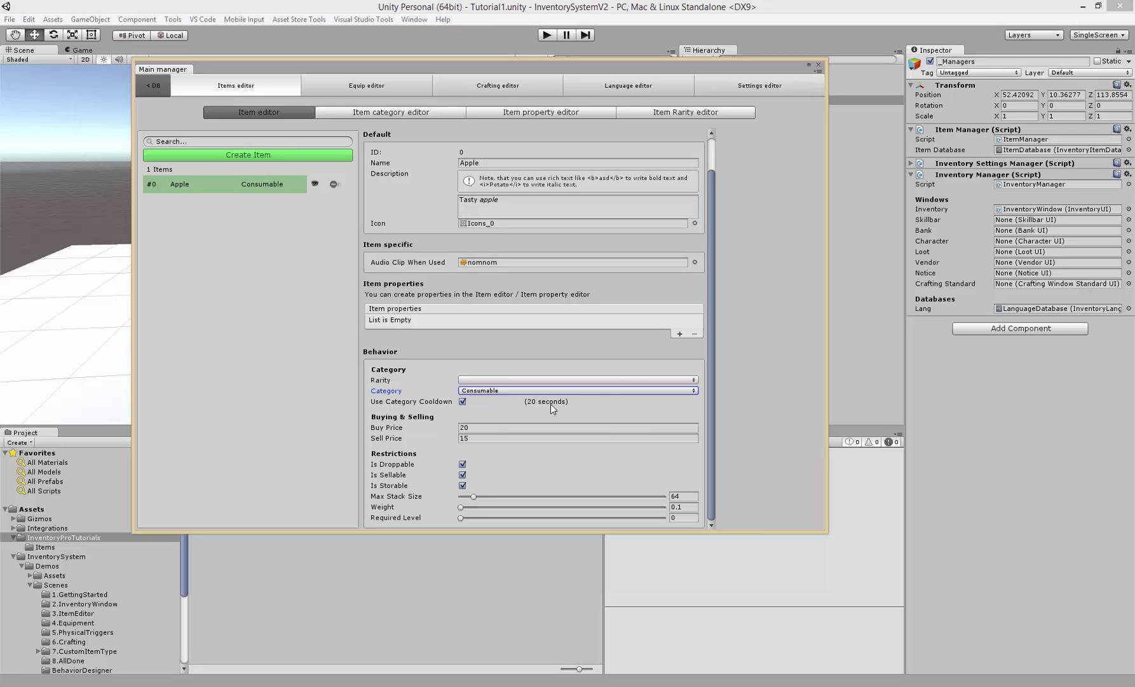
click(462, 401)
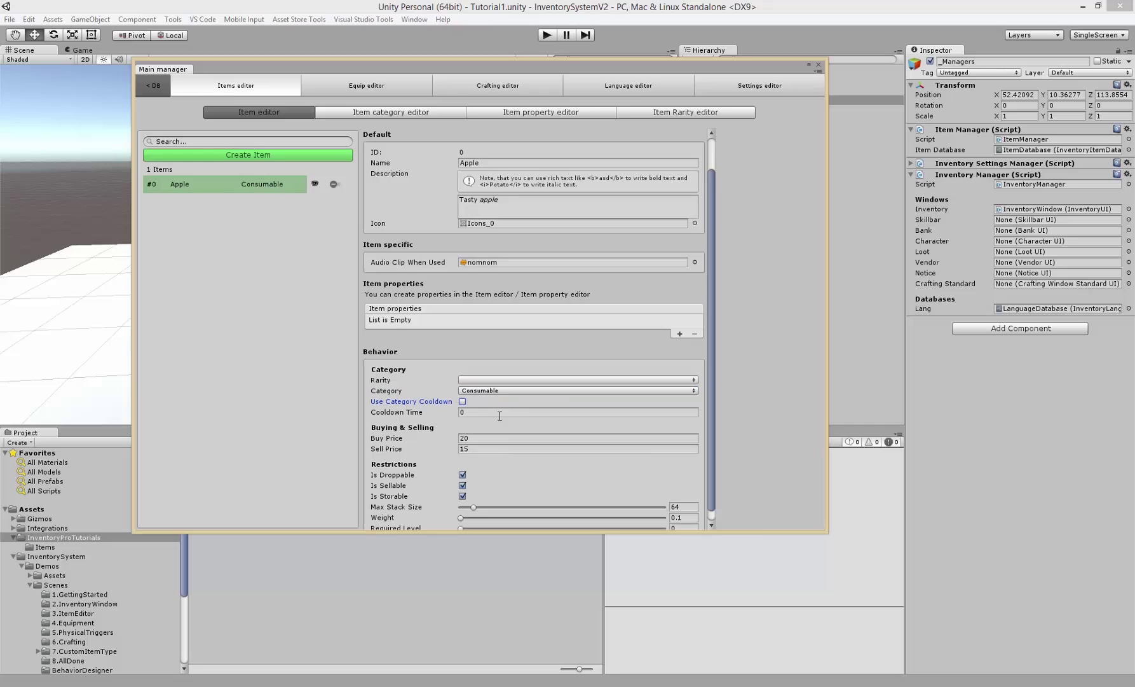
click(462, 401)
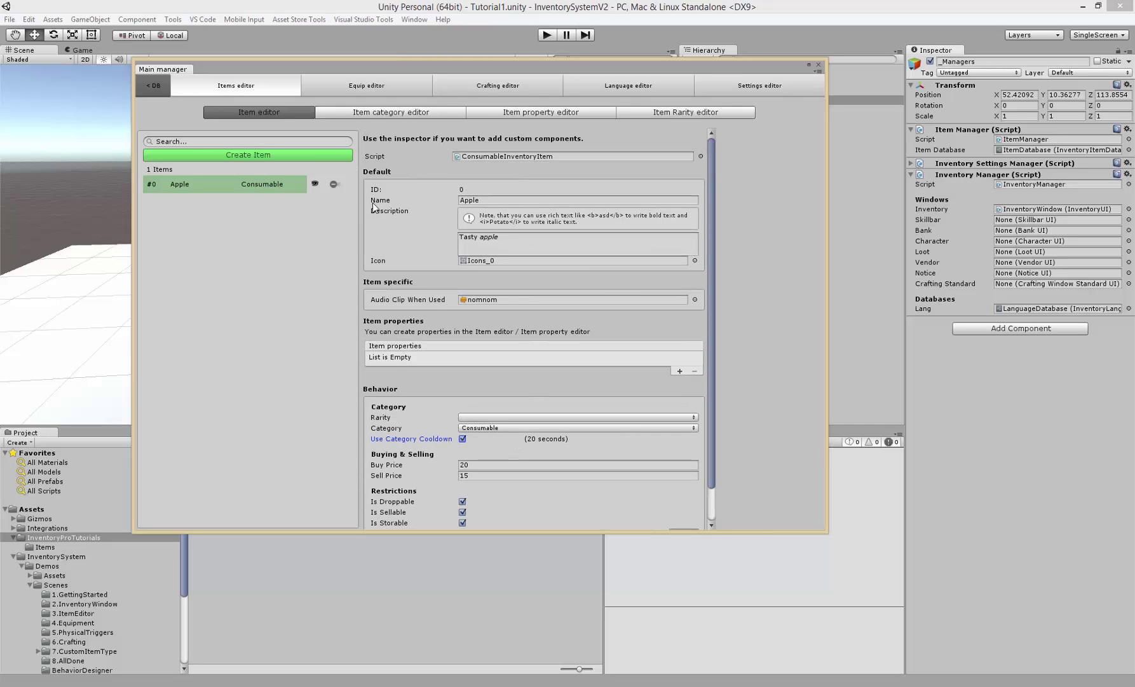
Create an item property with the key Restore health.
click(390, 115)
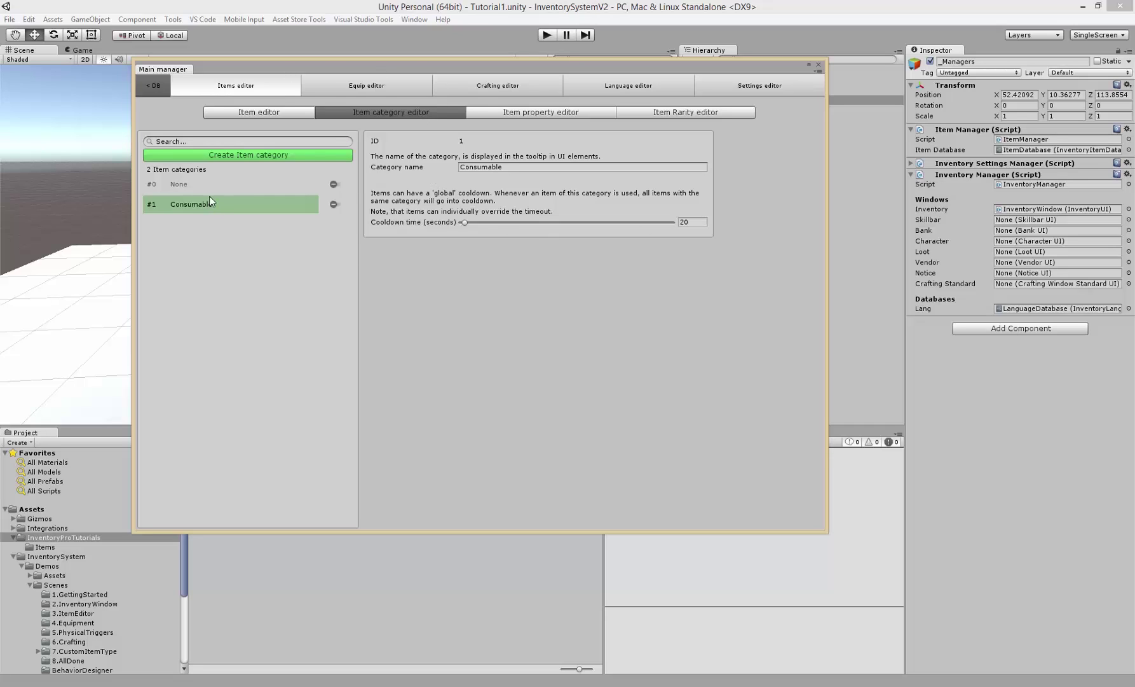
click(533, 116)
click(255, 159)
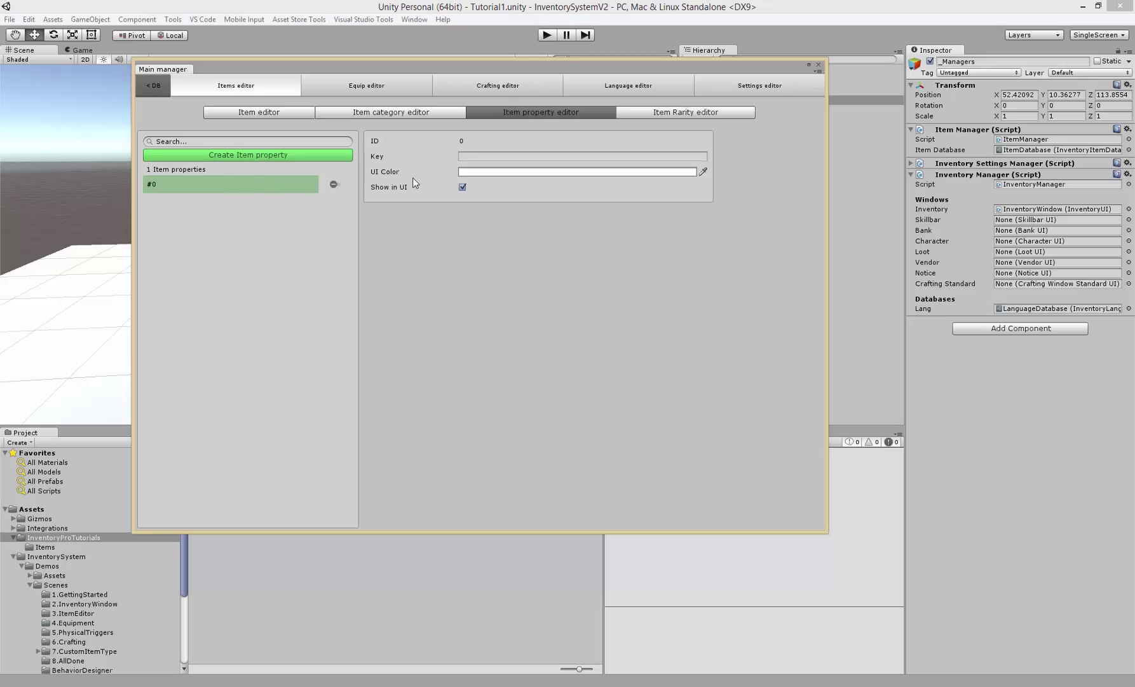
click(488, 158)
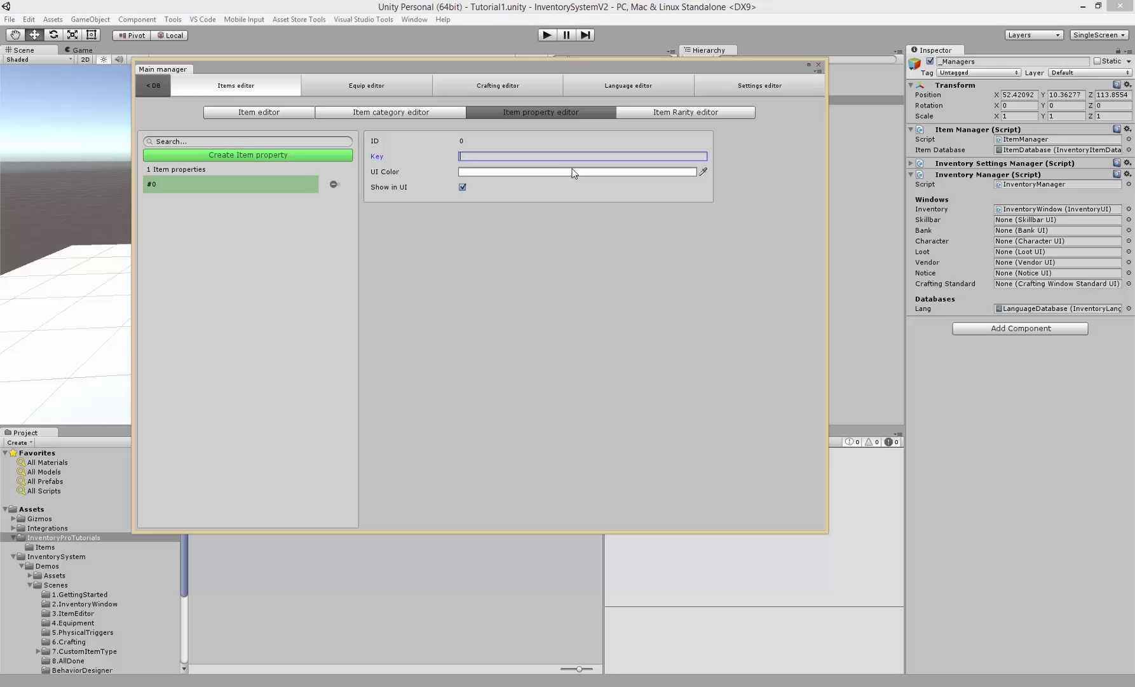
text(Strength)
key(ctrl+a)
key(BackSpace)
text(Restore health)
key(Tab)
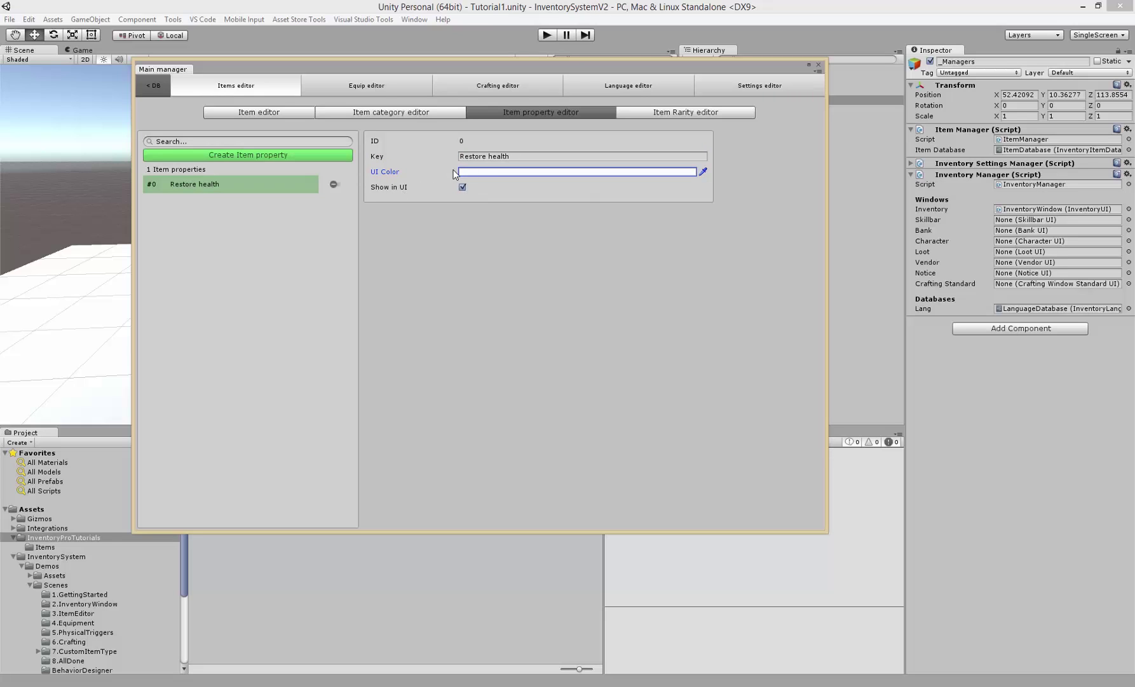
Add the Restore health property to the Apple item with a value of 20.
click(251, 111)
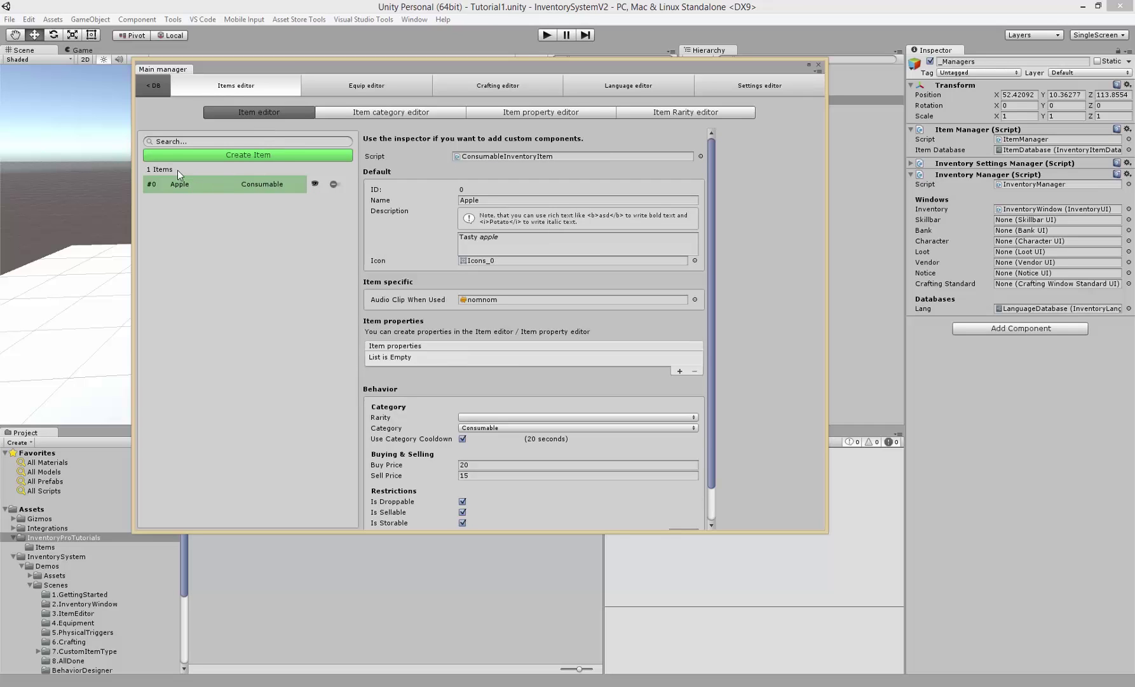
scroll(509, 267, down, 3)
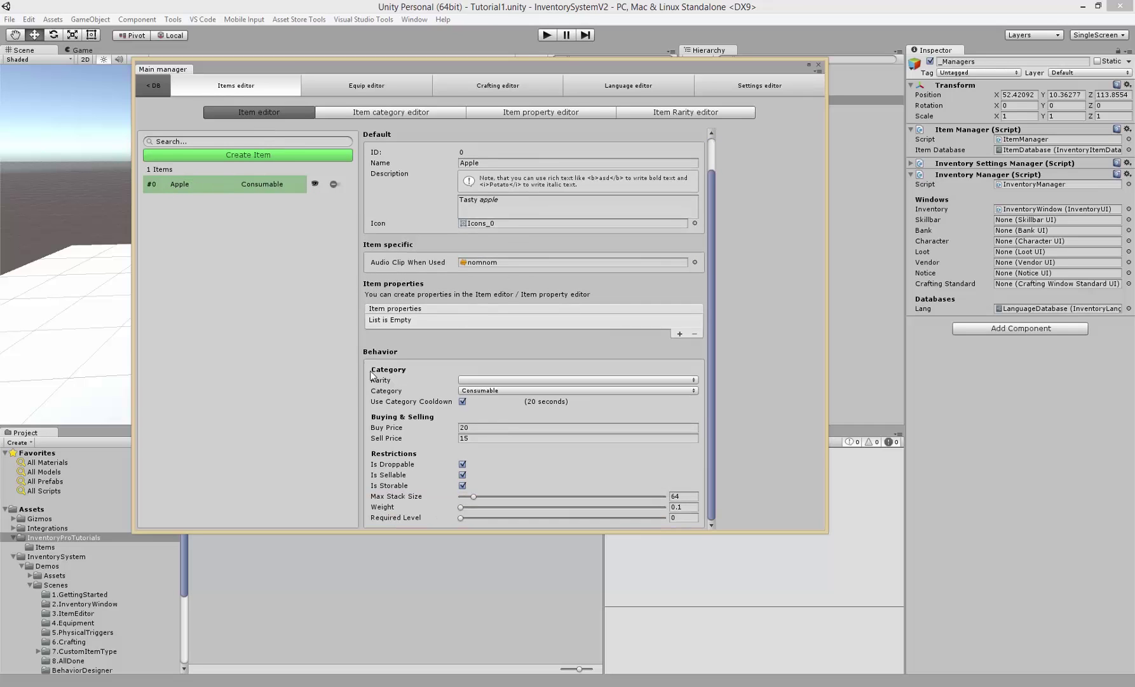
click(679, 333)
click(414, 320)
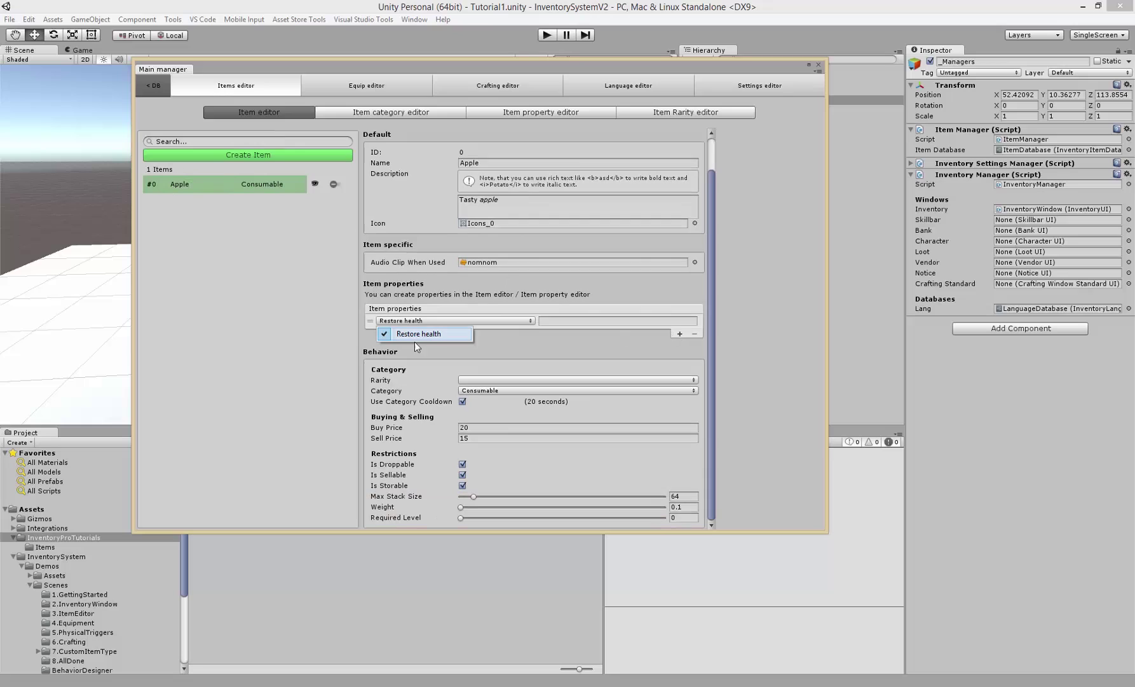
click(454, 335)
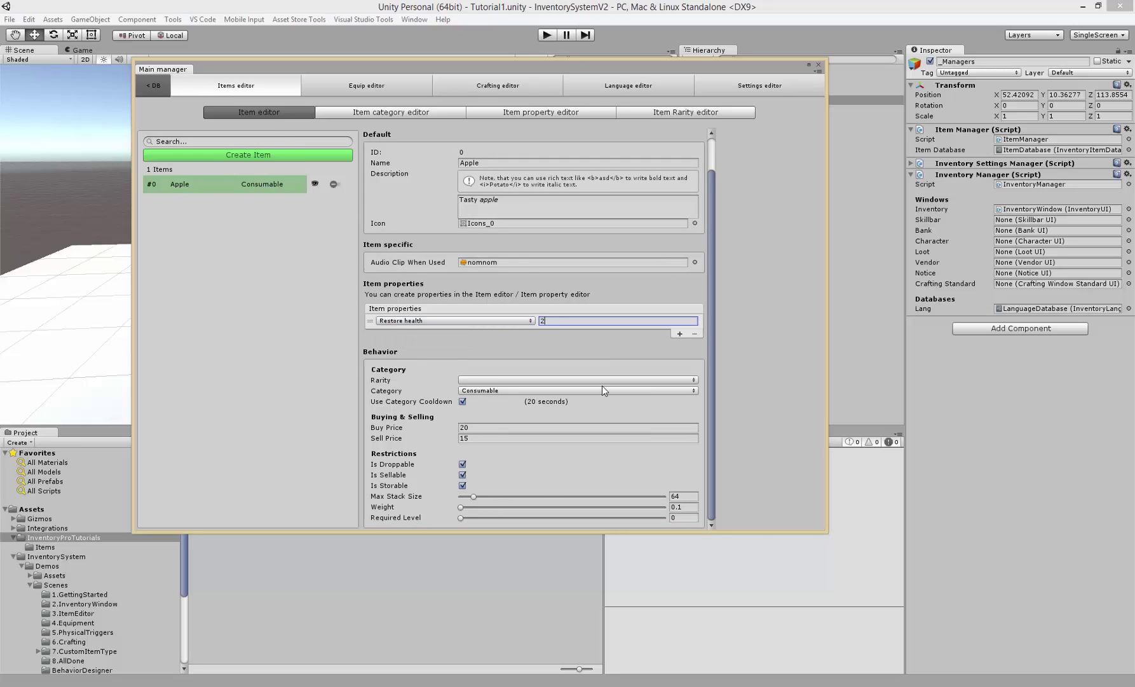
text(0)
key(Tab)
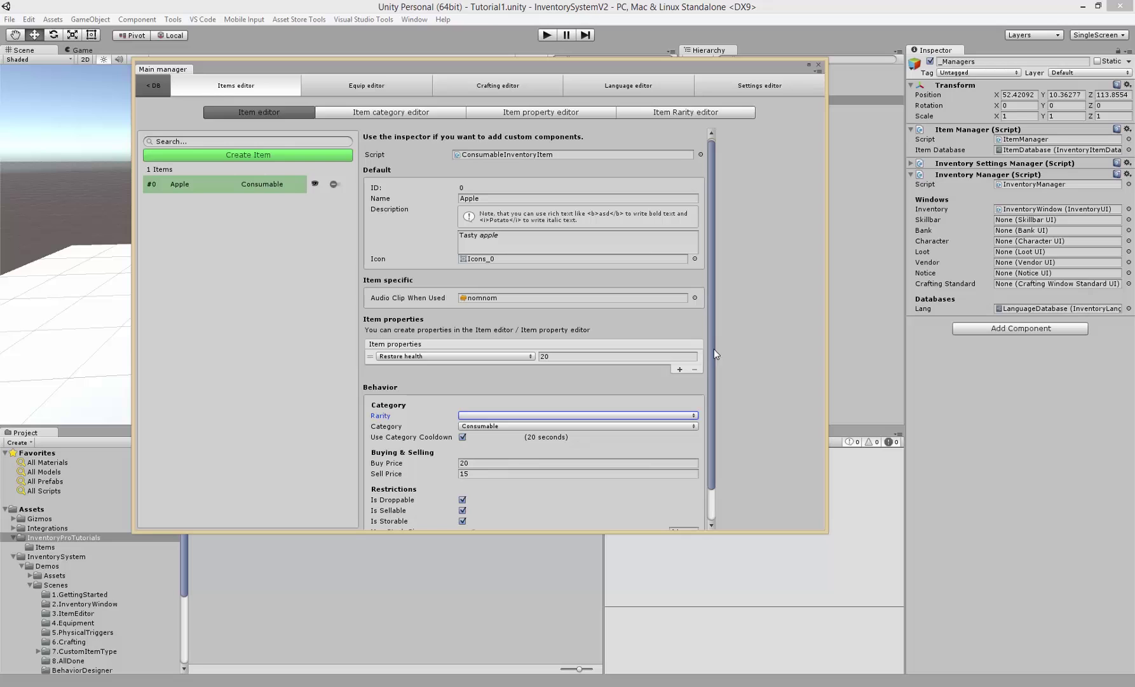
Create an item rarity named Junk with a grey rarity color.
mouse_move(407, 68)
mouse_down()
mouse_move(424, 64)
mouse_move(411, 58)
mouse_up()
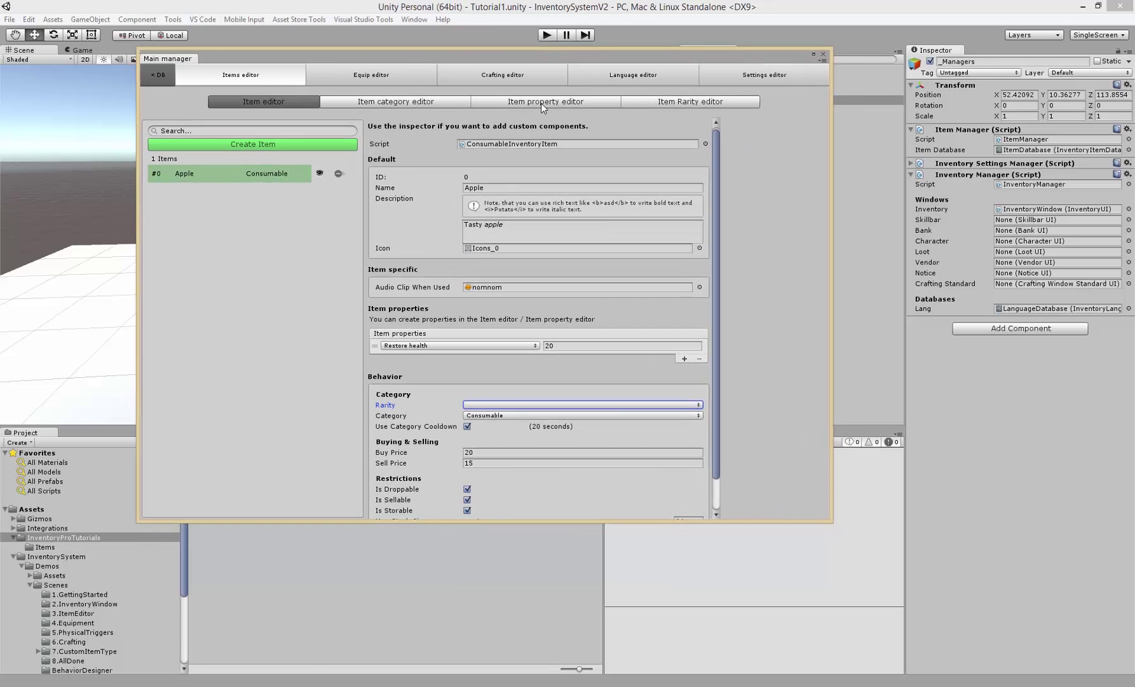
click(541, 103)
click(671, 102)
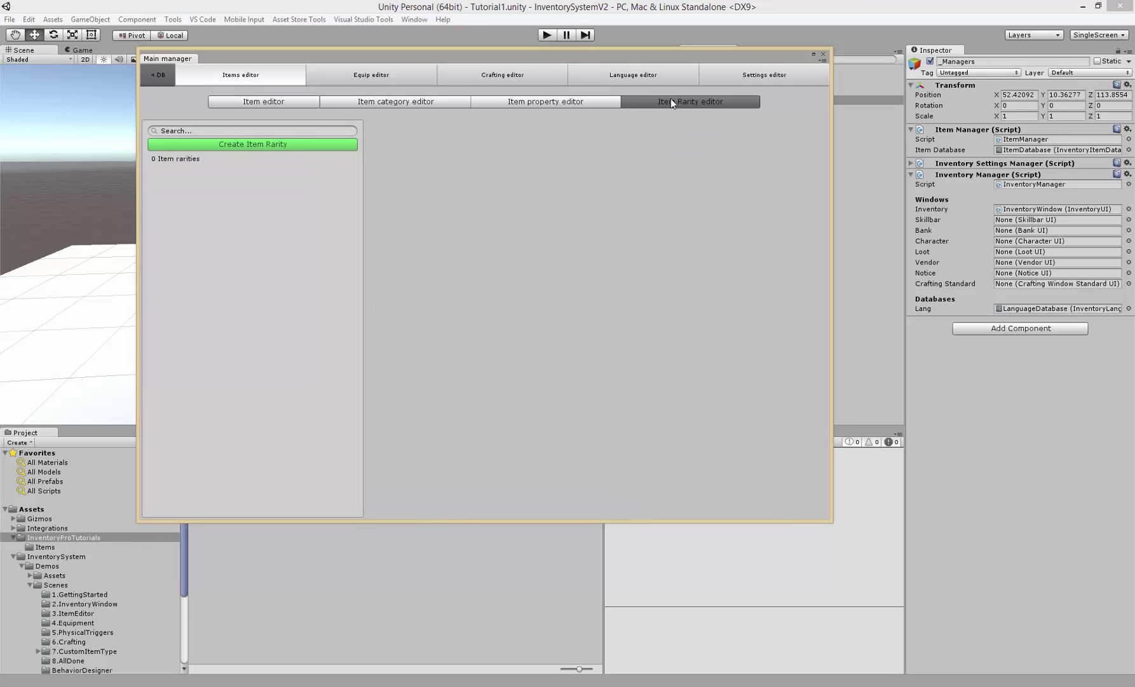
click(296, 147)
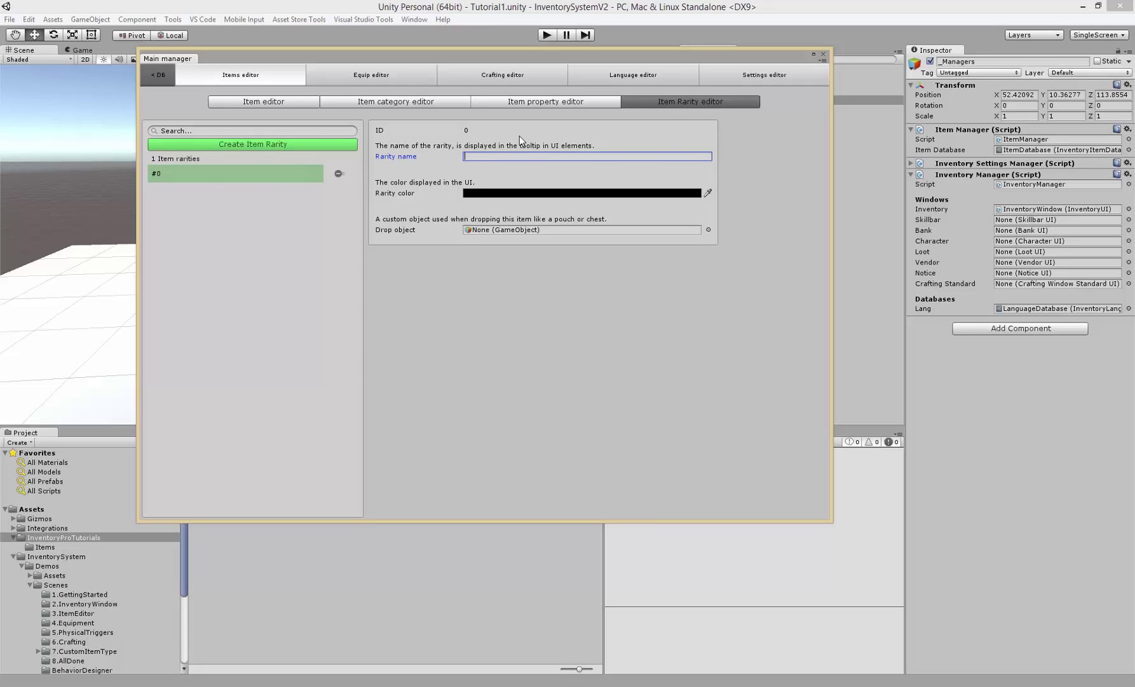
click(398, 233)
click(487, 157)
text(Junk)
click(464, 194)
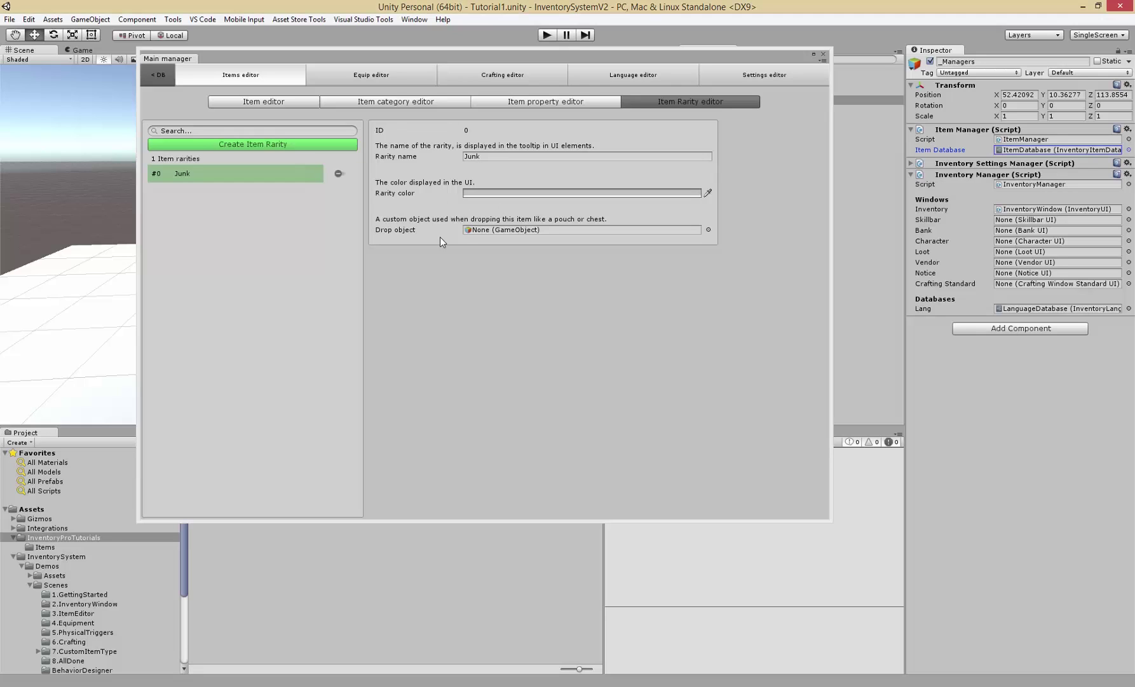
click(388, 231)
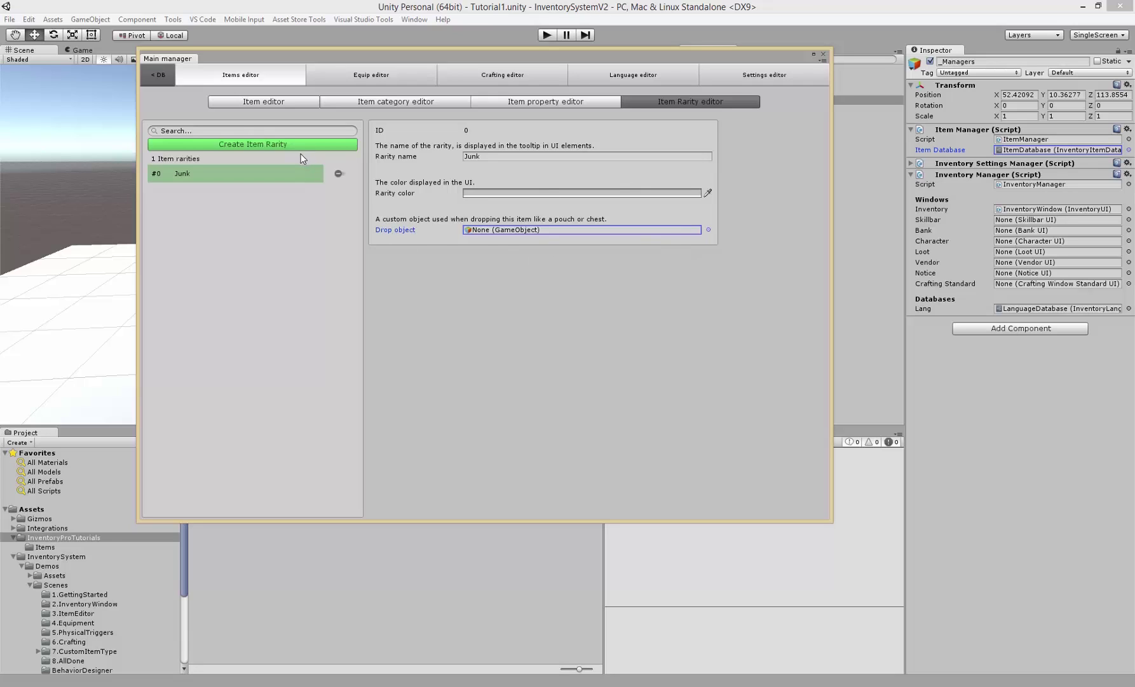
Create a second item rarity named Normal with a white rarity color.
click(214, 145)
click(493, 156)
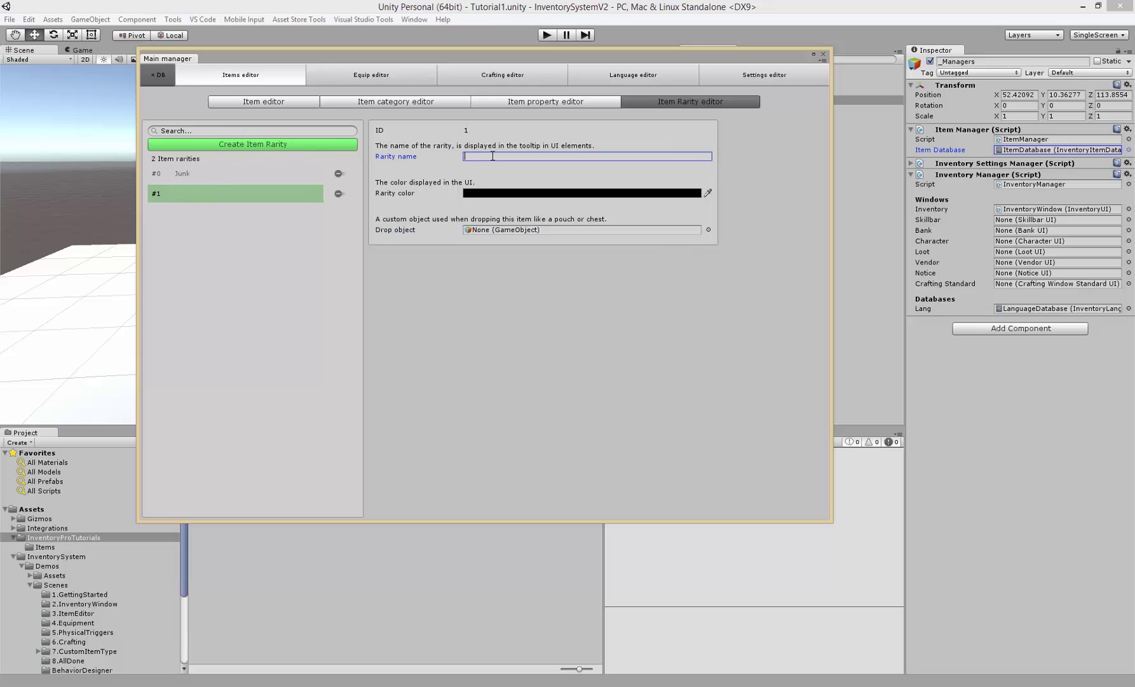
text(Normal)
key(Tab)
click(506, 192)
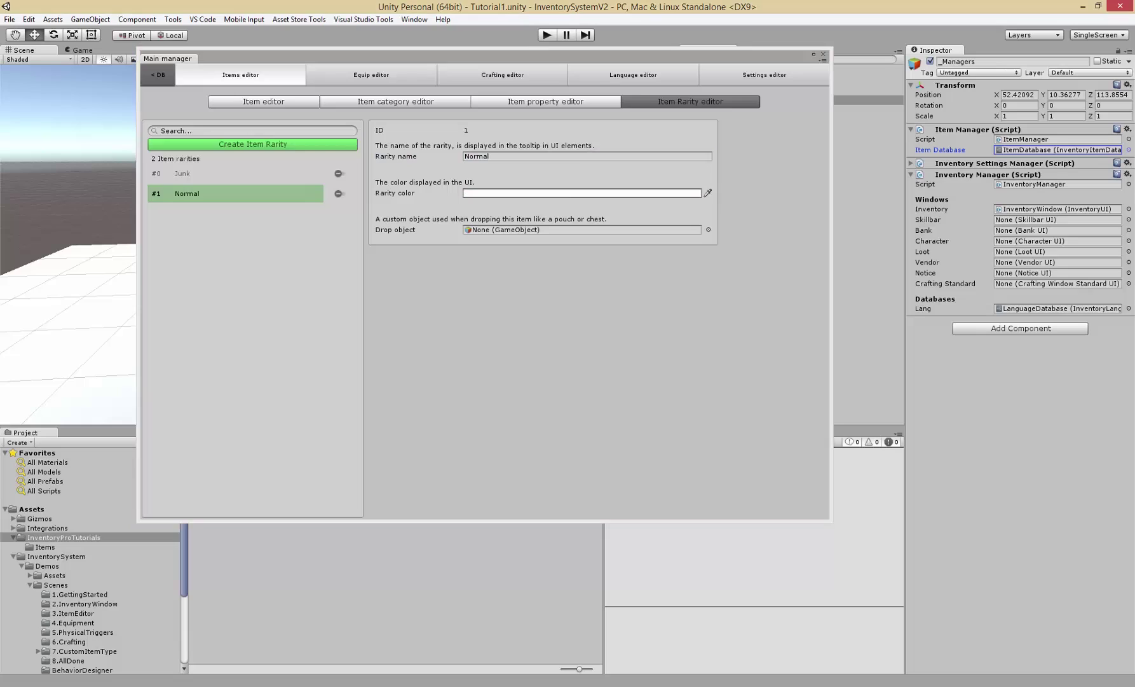
Create a third item rarity named Rare with an opaque blue rarity color.
click(233, 146)
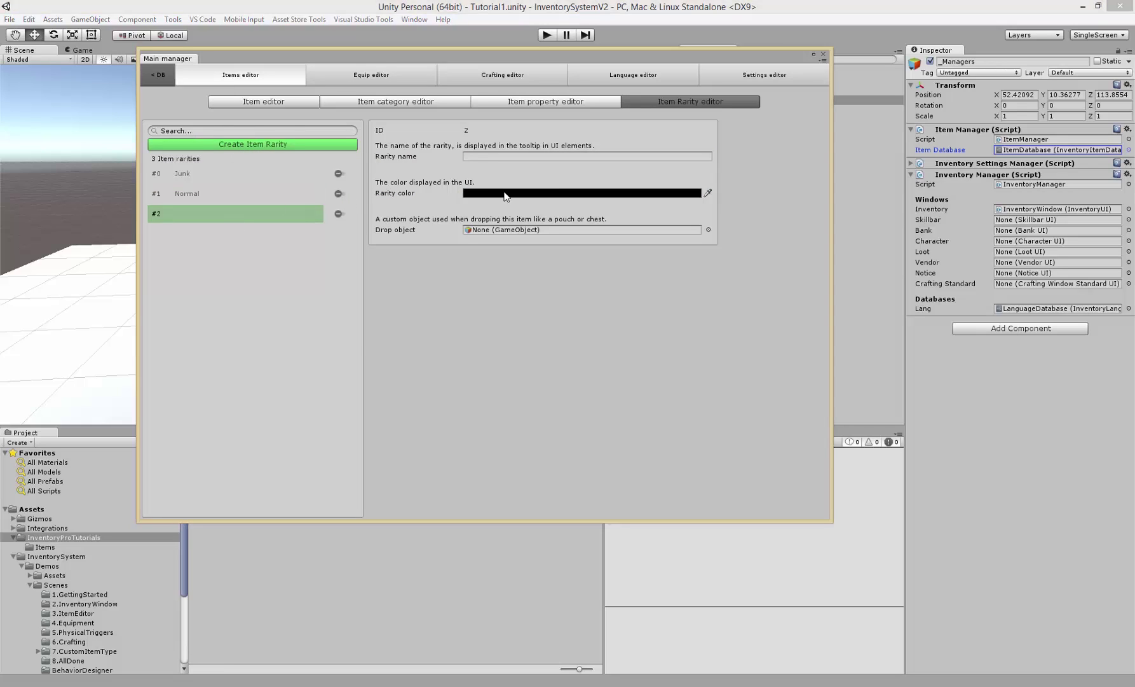
click(484, 156)
text(Rare)
key(Tab)
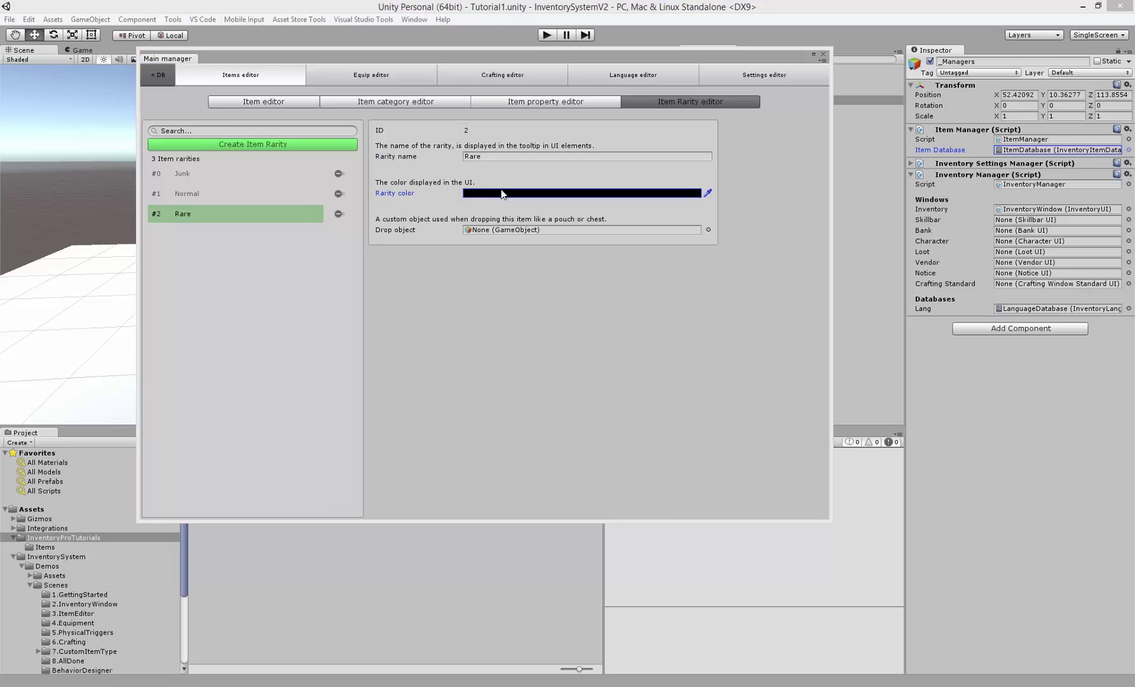
click(501, 190)
drag(273, 318, 275, 304)
click(259, 270)
drag(230, 409, 257, 407)
click(276, 225)
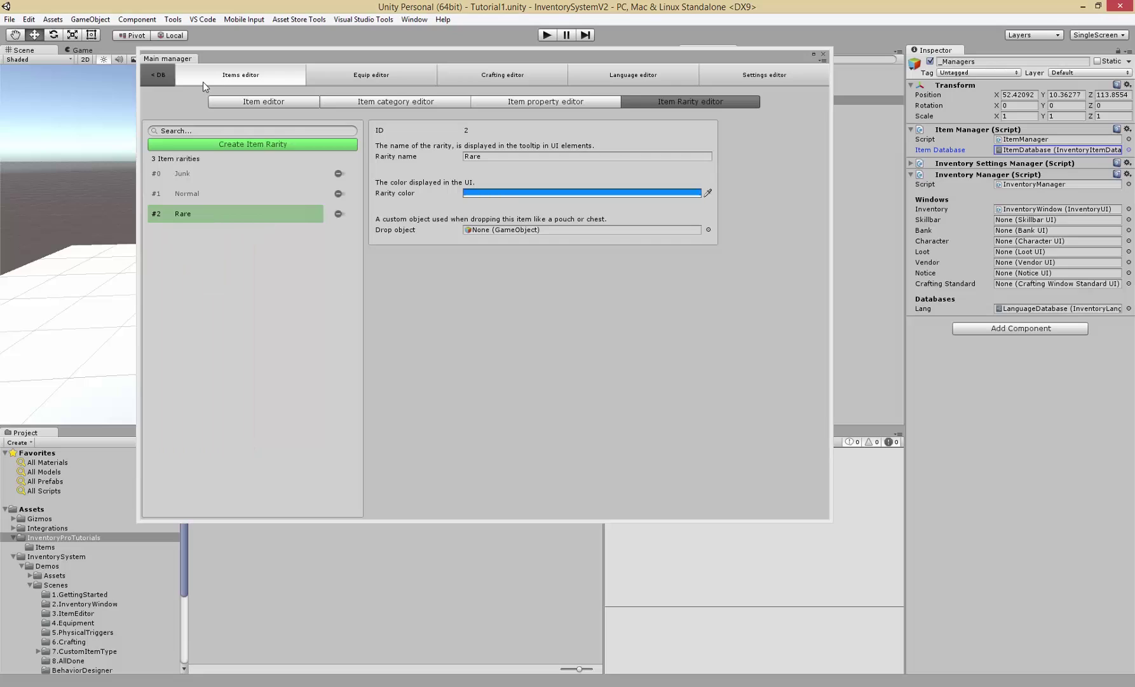
Create a fourth item rarity named Legendary with an opaque orange color of RGB 255, 185, 0 and alpha 255.
click(265, 145)
click(487, 157)
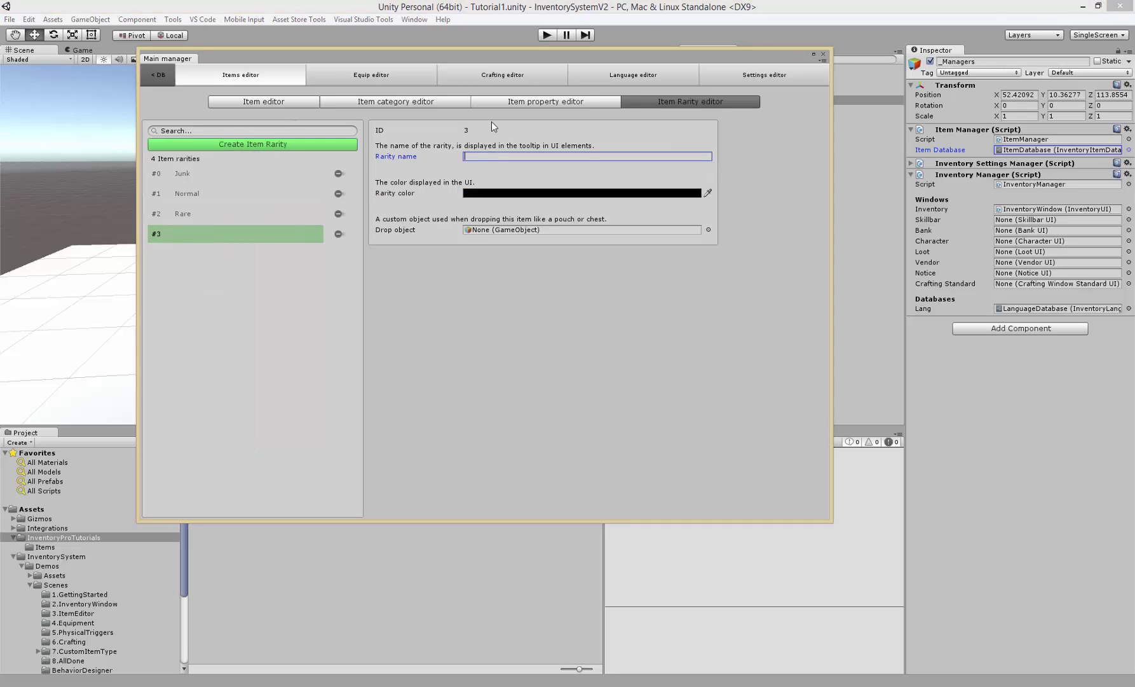
text(Legendary)
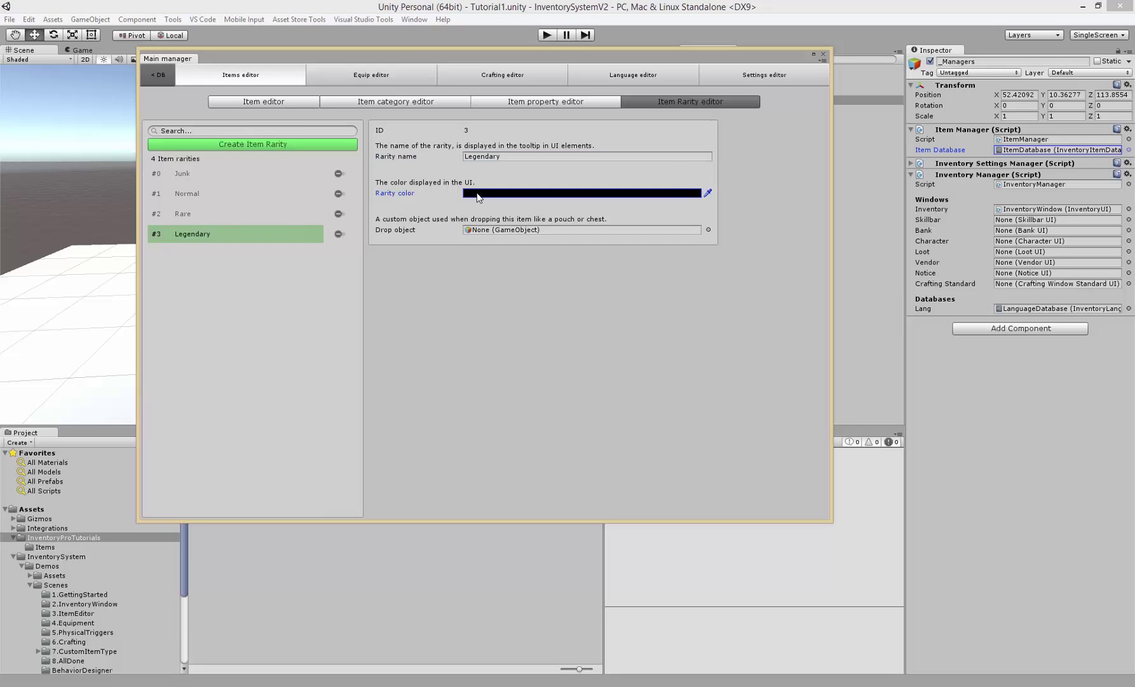
click(581, 193)
drag(276, 315, 278, 343)
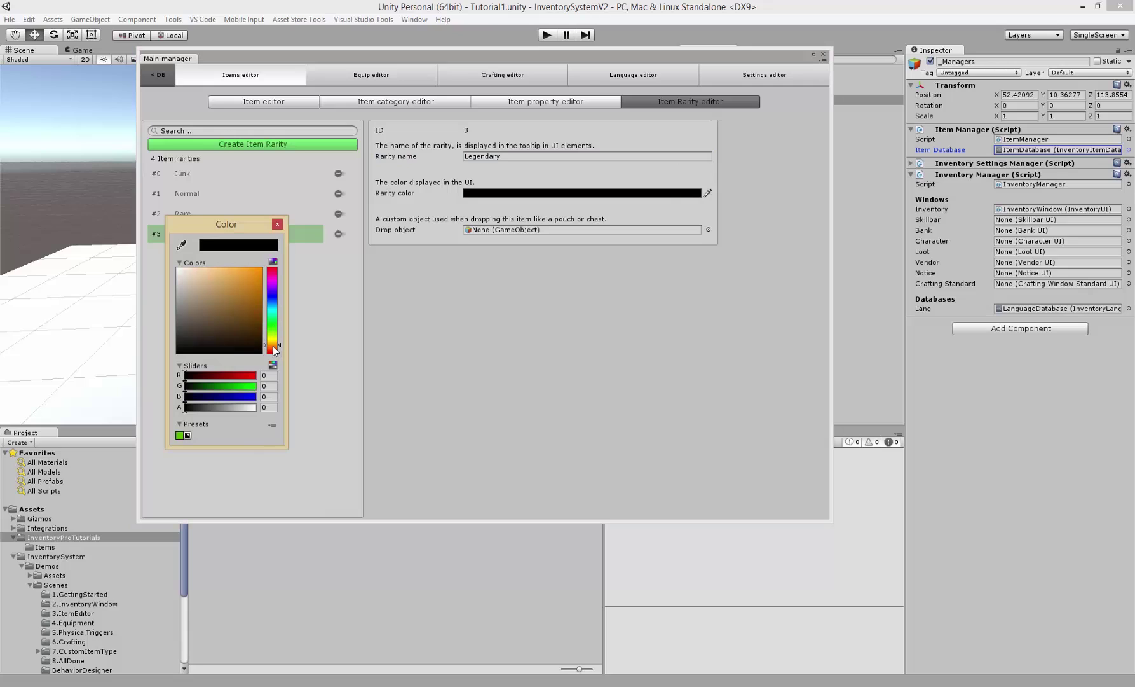
click(260, 270)
drag(191, 407, 305, 398)
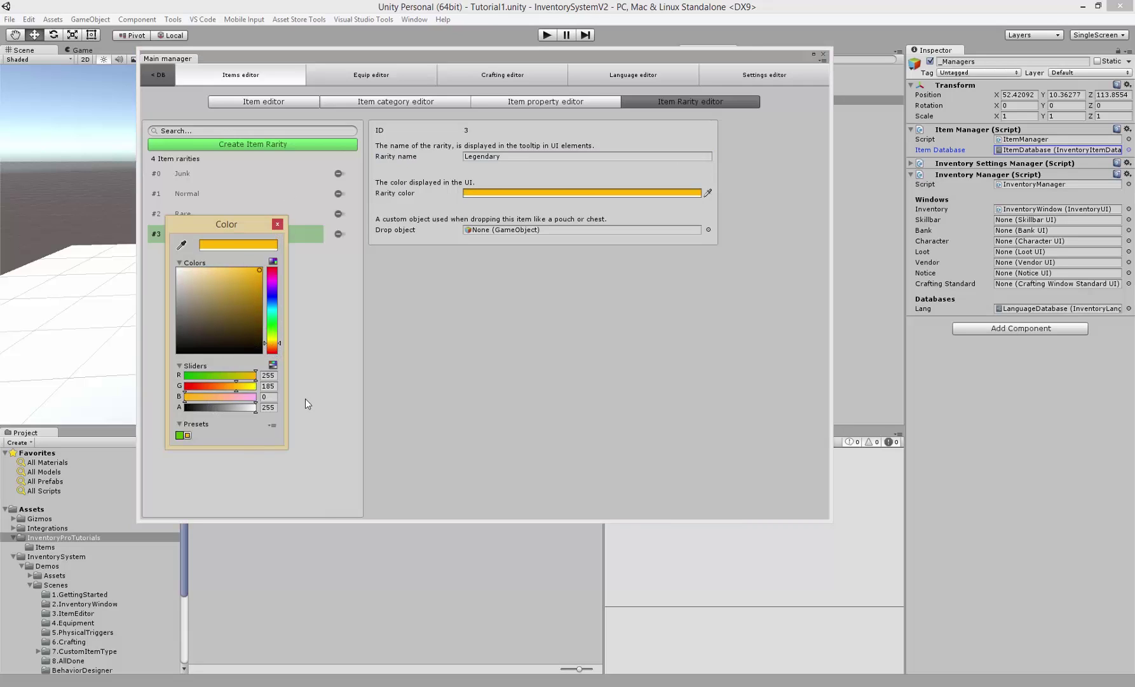
click(278, 224)
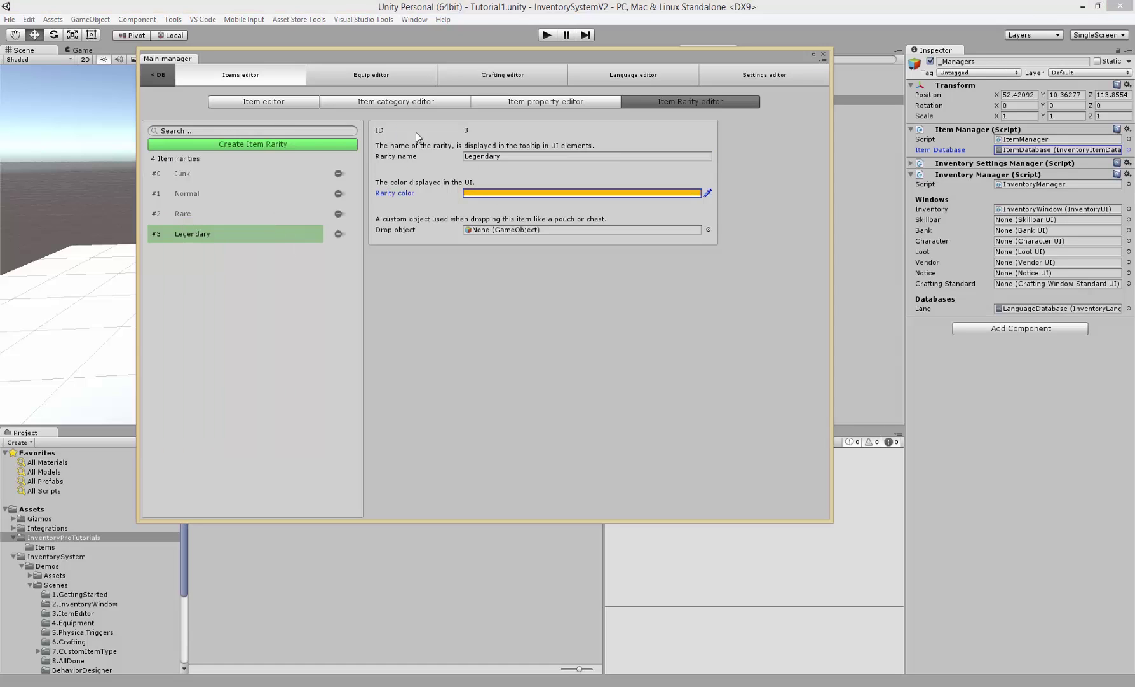
Try the Normal rarity on the Apple item and set its rarity to Legendary.
click(258, 102)
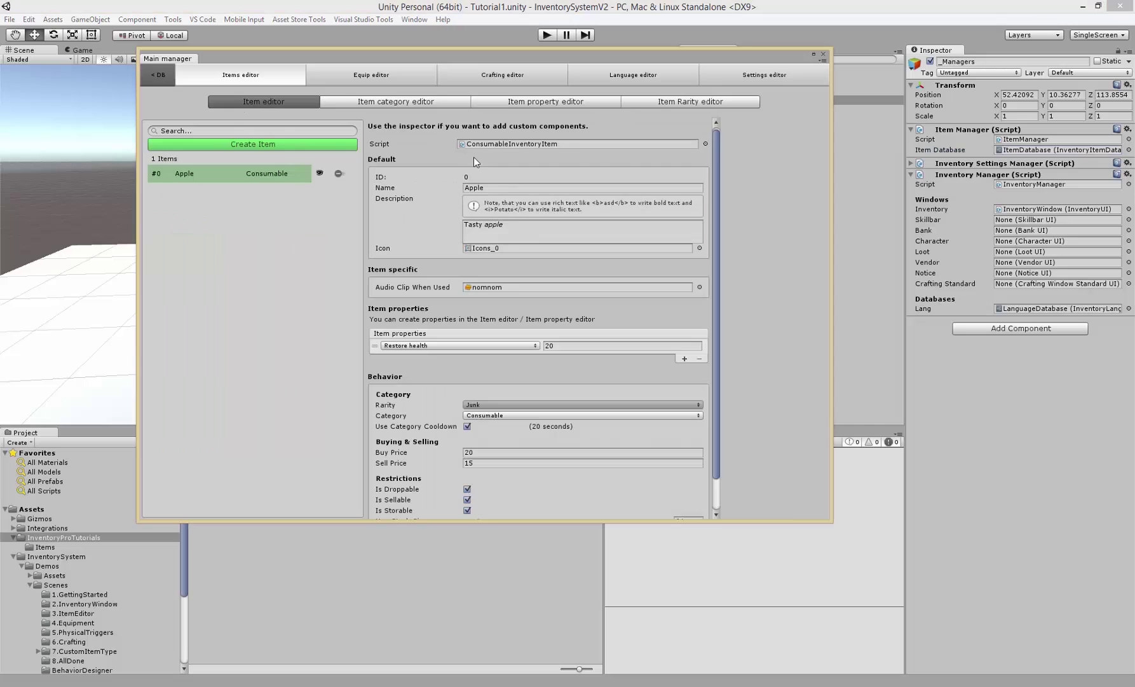
scroll(483, 281, down, 1)
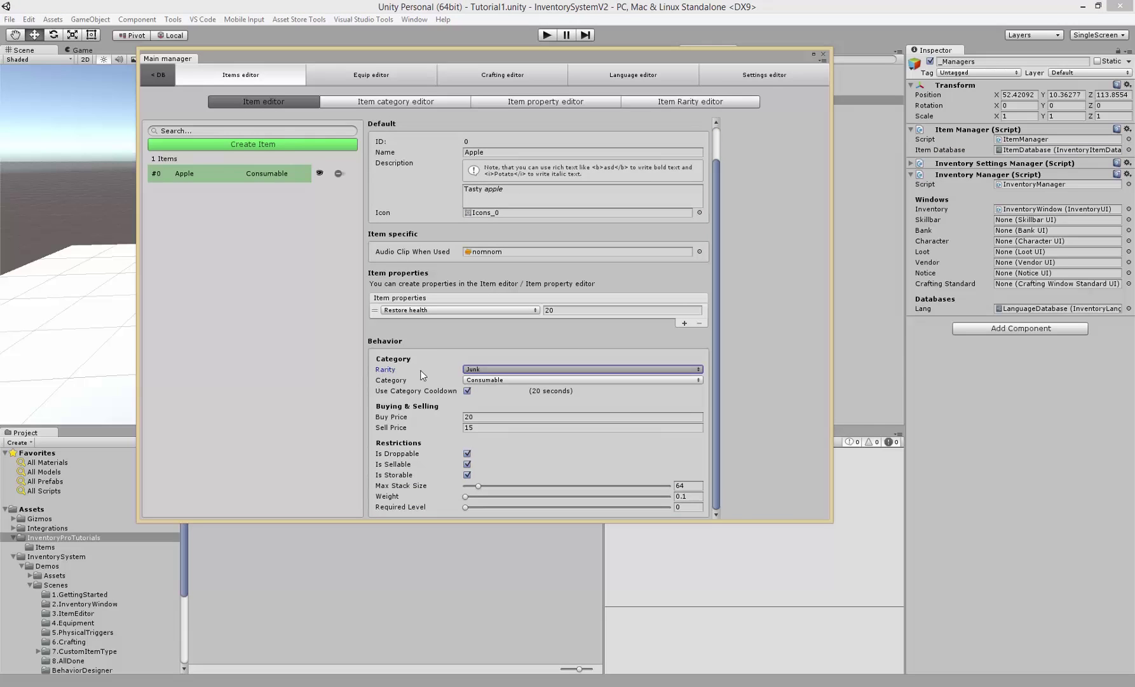
click(482, 369)
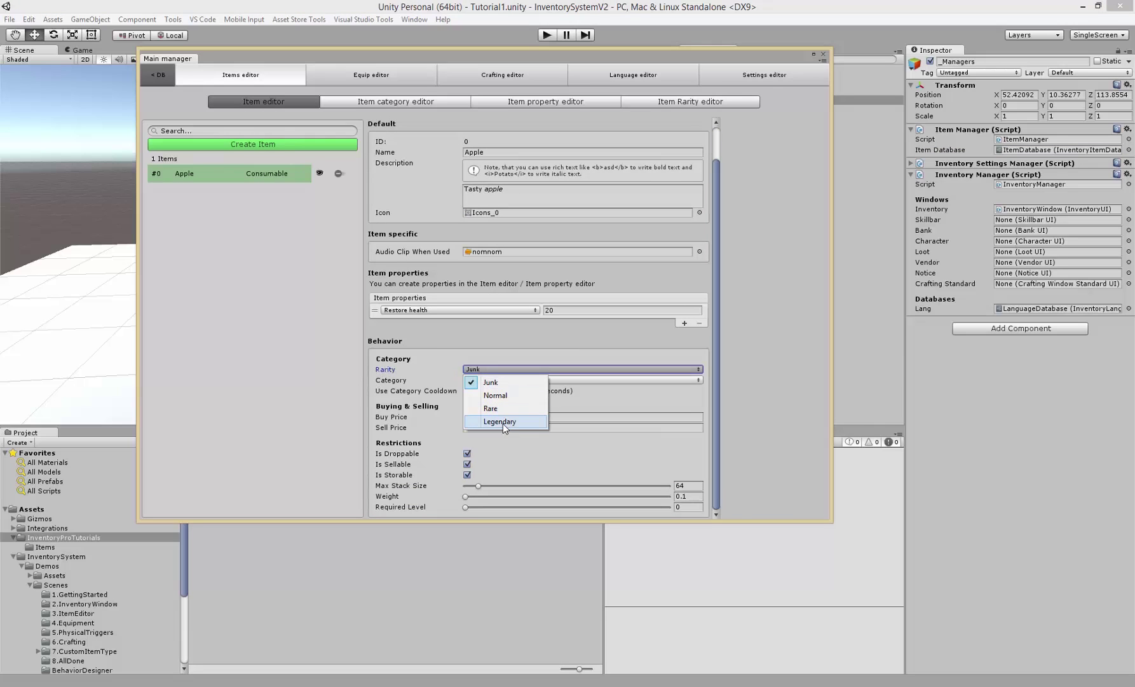
click(504, 422)
click(508, 370)
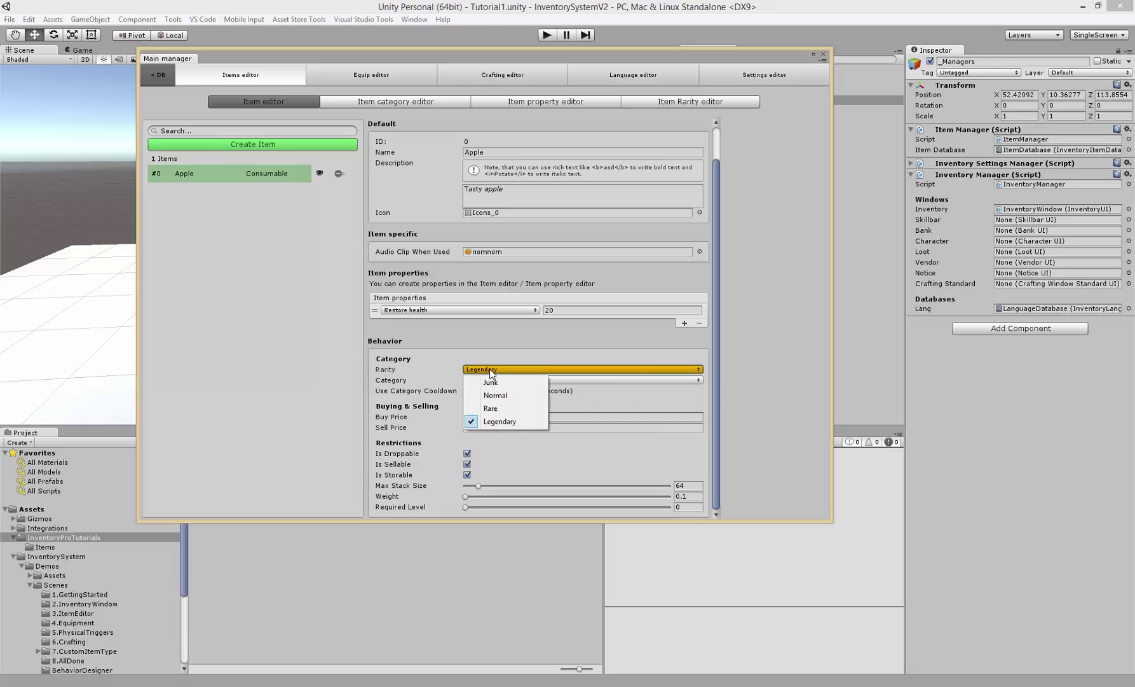
click(483, 392)
click(485, 369)
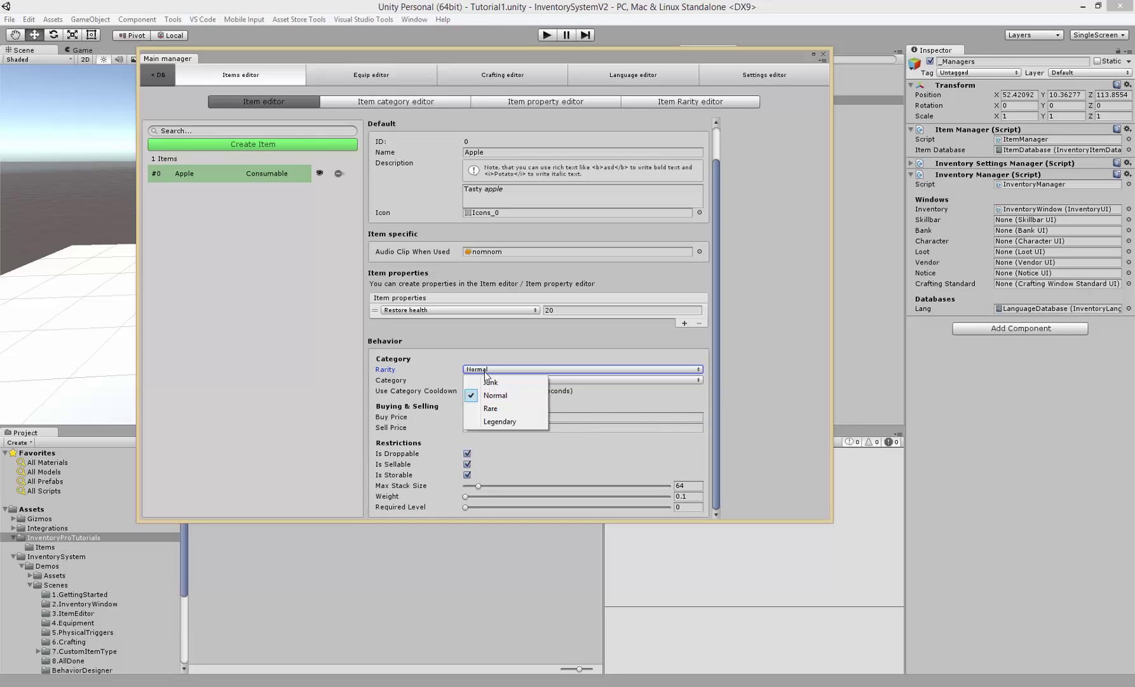
click(521, 422)
click(509, 369)
click(521, 422)
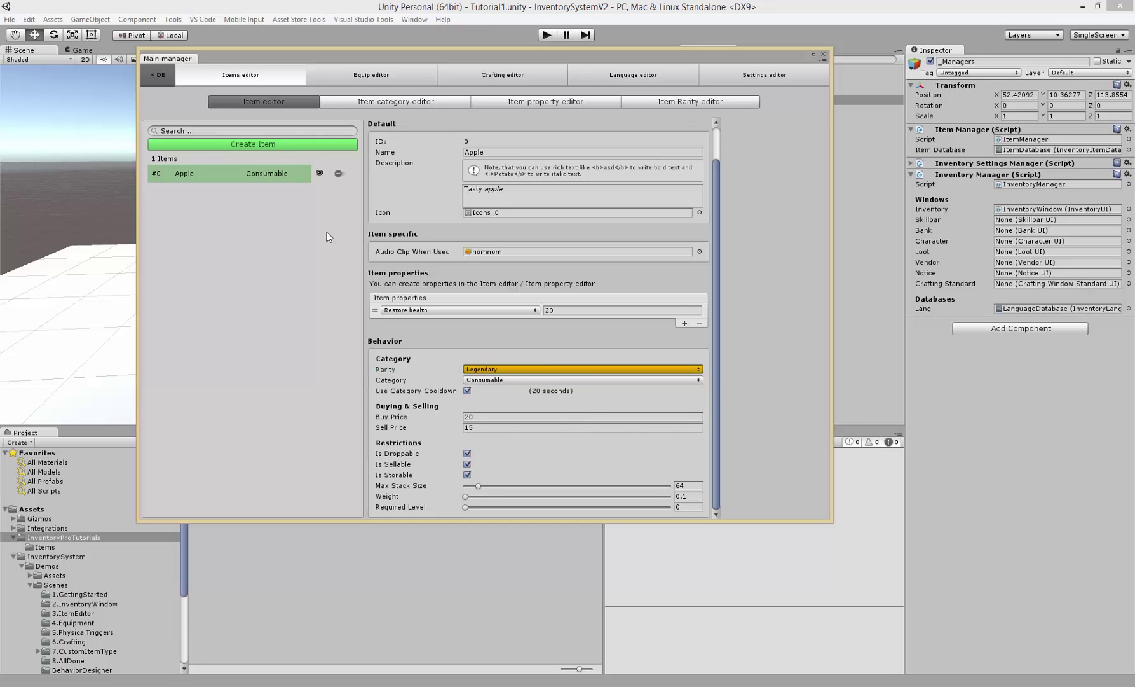
Close the Inventory Pro main manager window to return to the scene.
drag(357, 64, 339, 92)
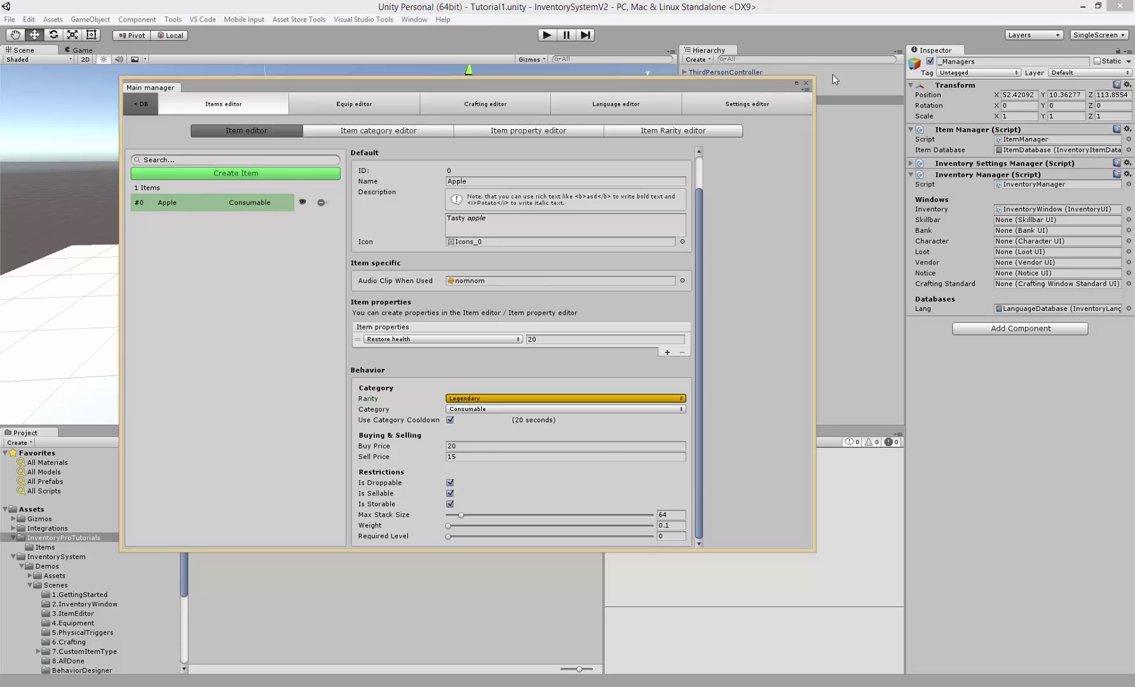
click(807, 83)
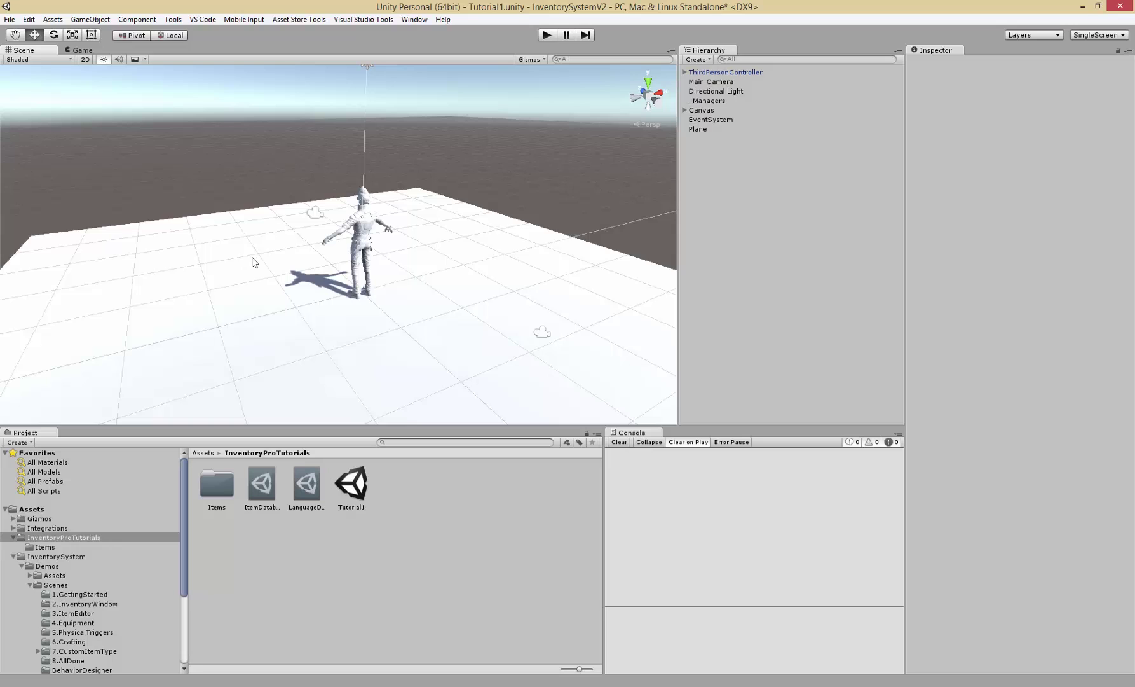
scroll(313, 265, up, 2)
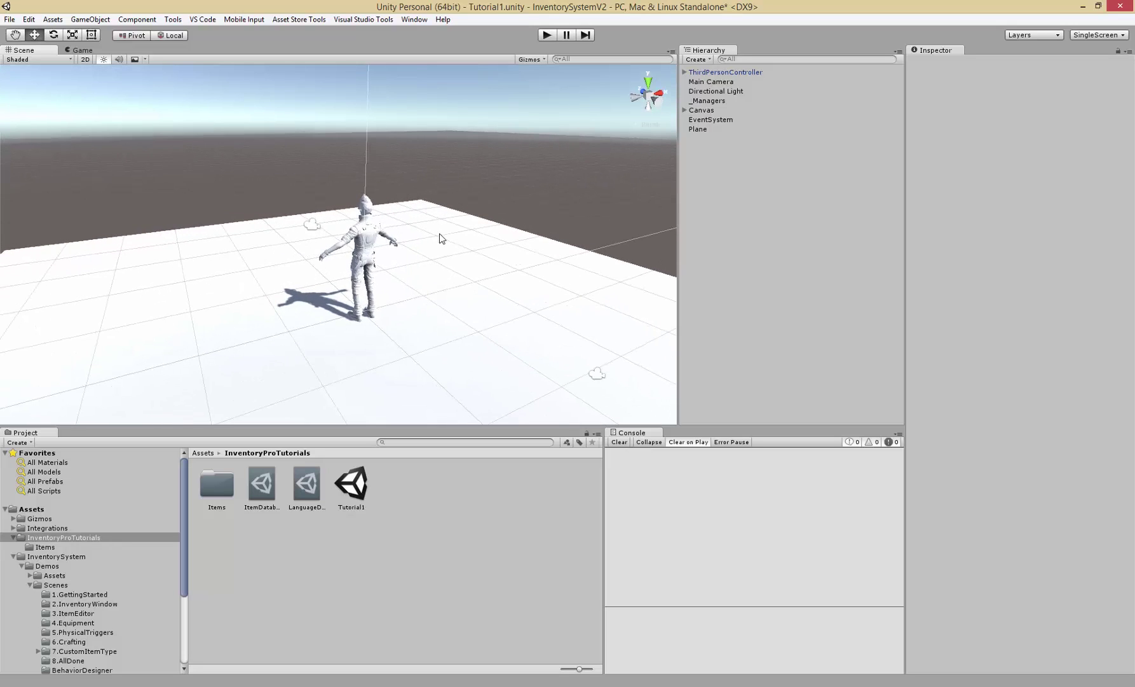
alt+drag(439, 233, 423, 256)
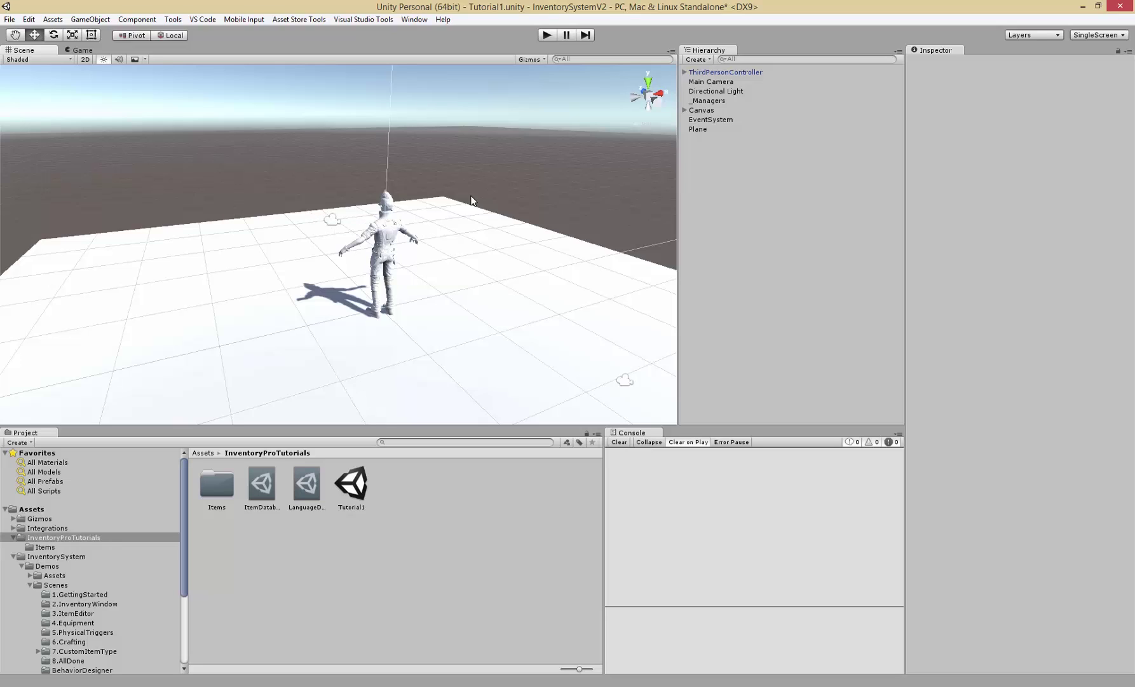
Add the Show Object Triggerer component to the _Managers object.
click(728, 155)
click(709, 59)
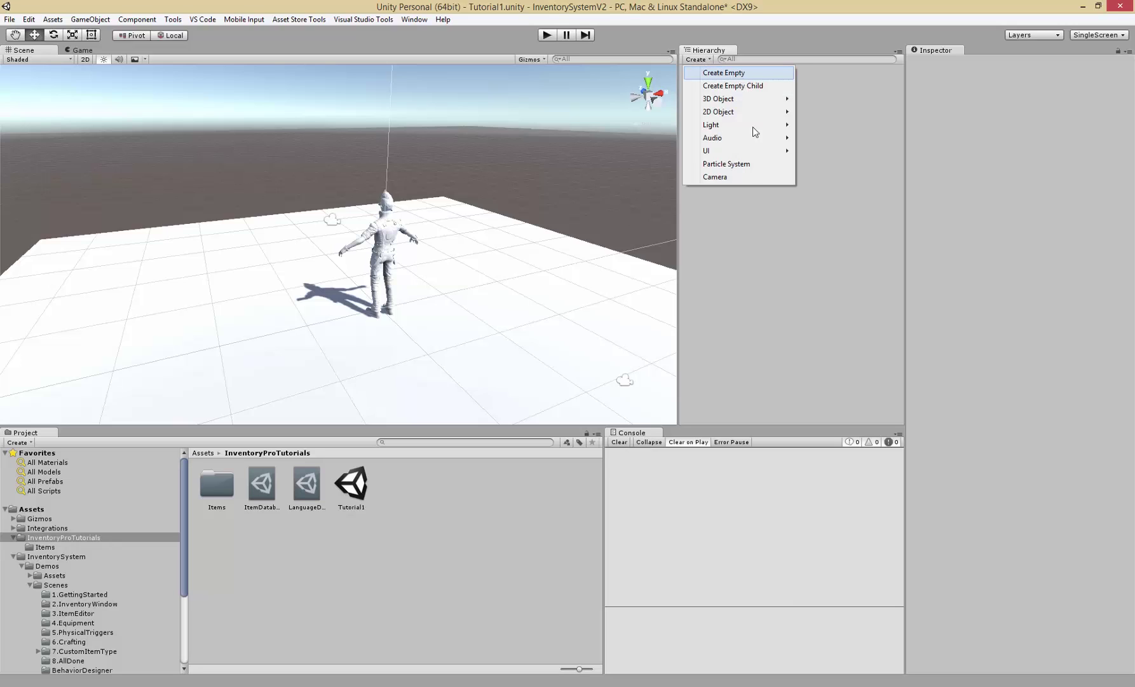
key(Escape)
click(712, 101)
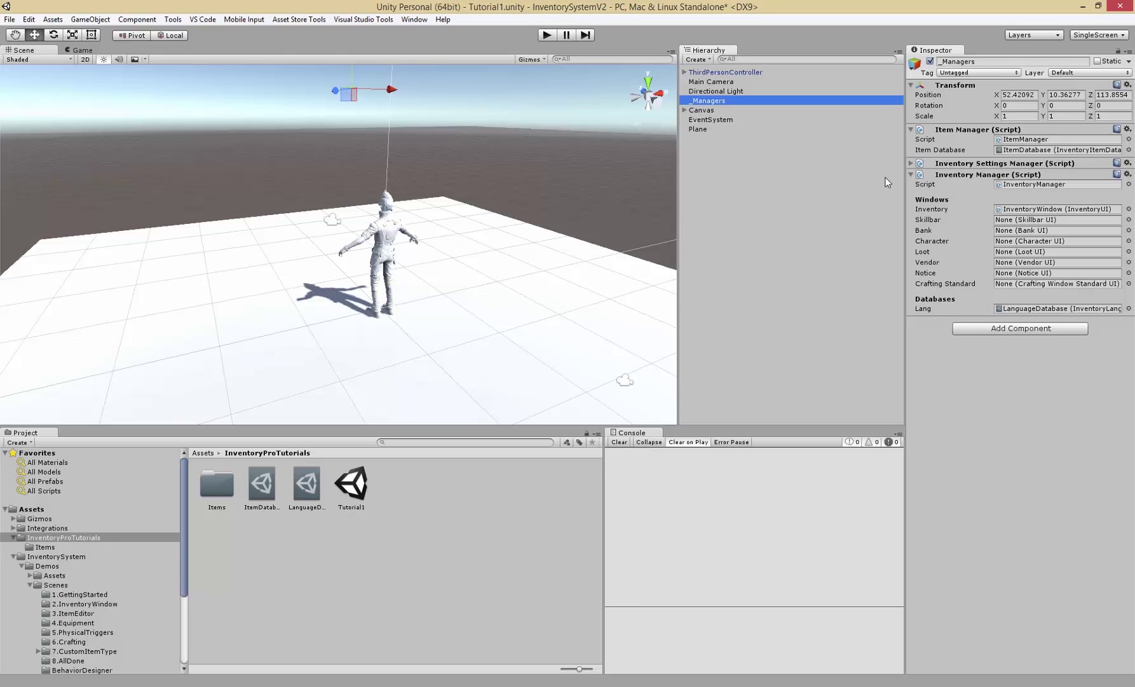
click(991, 327)
text(show)
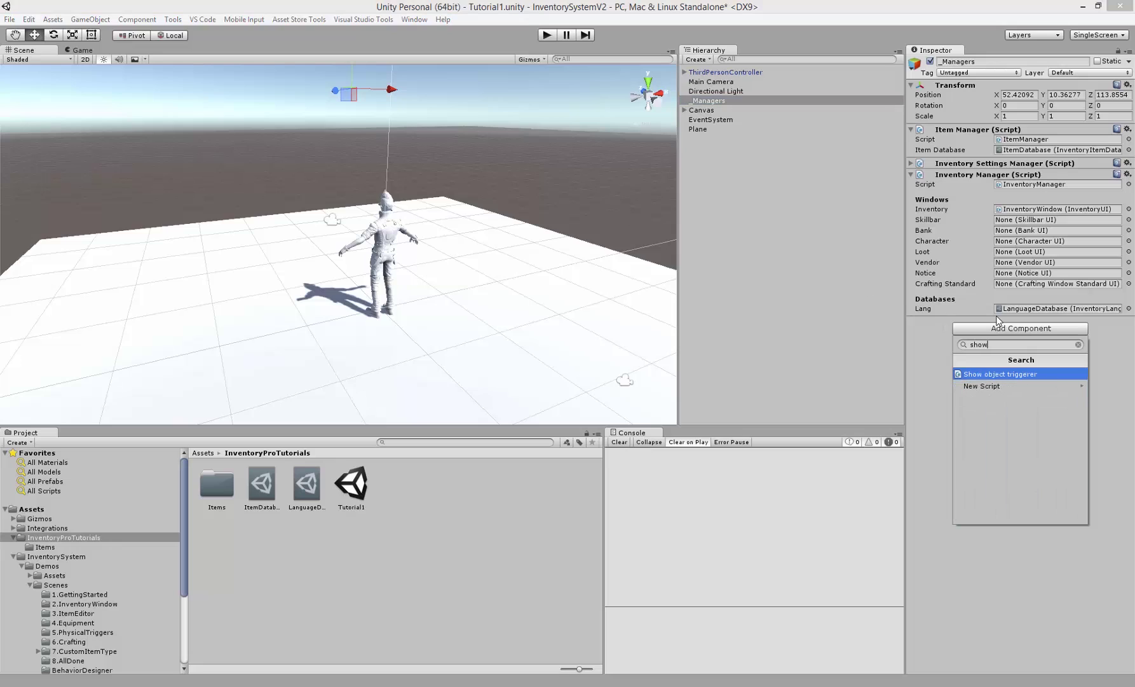
key(Return)
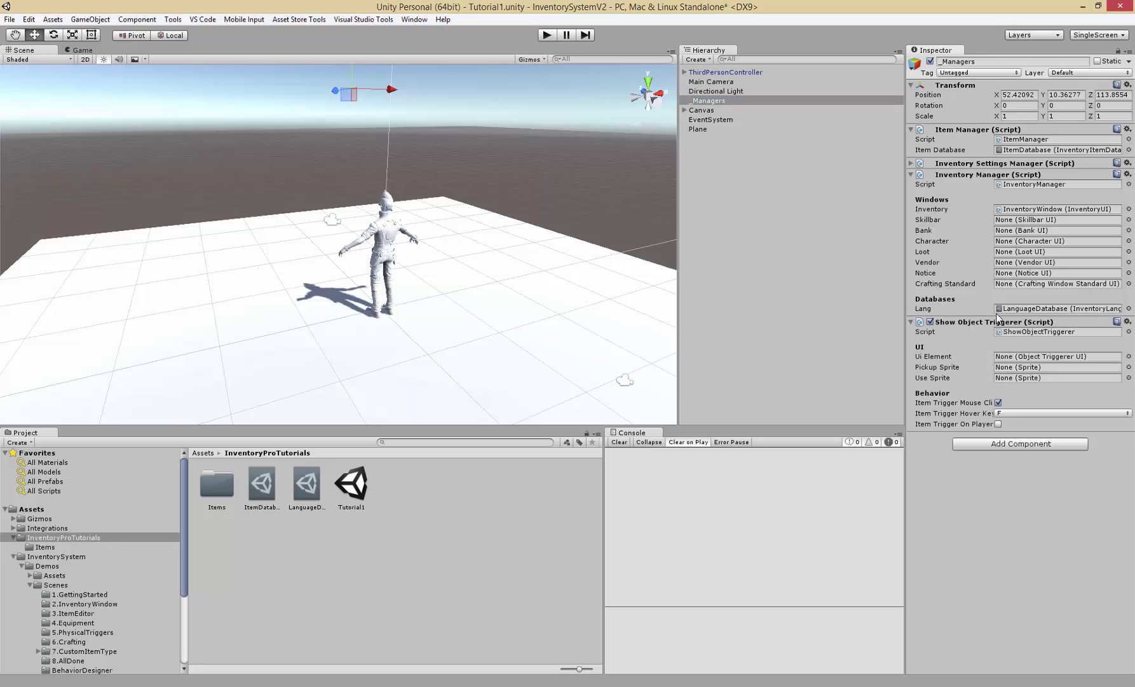
Set the triggerer's item hover key to None, enable Item Trigger On Player, and save the scene.
click(936, 358)
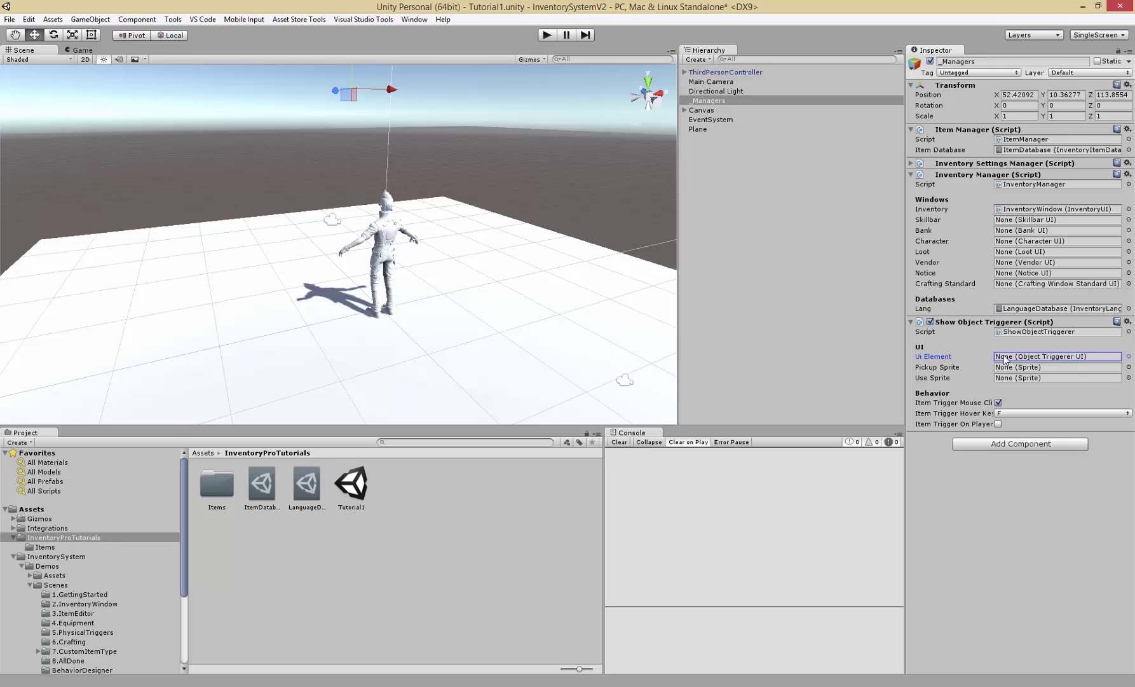
click(936, 368)
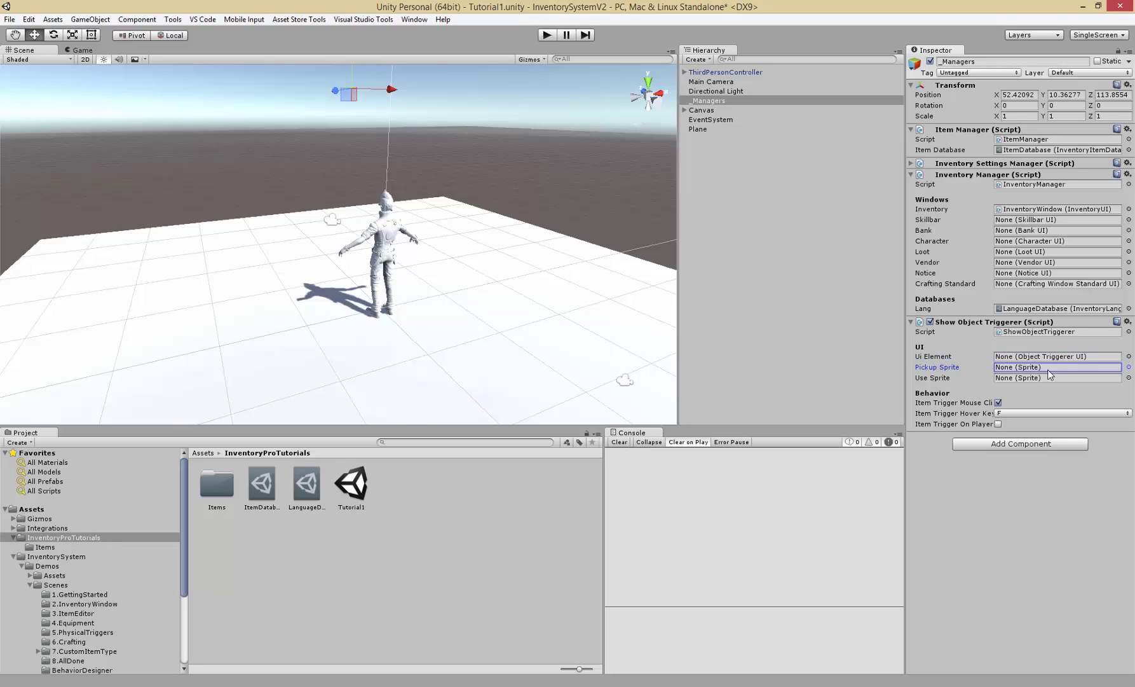
click(1004, 354)
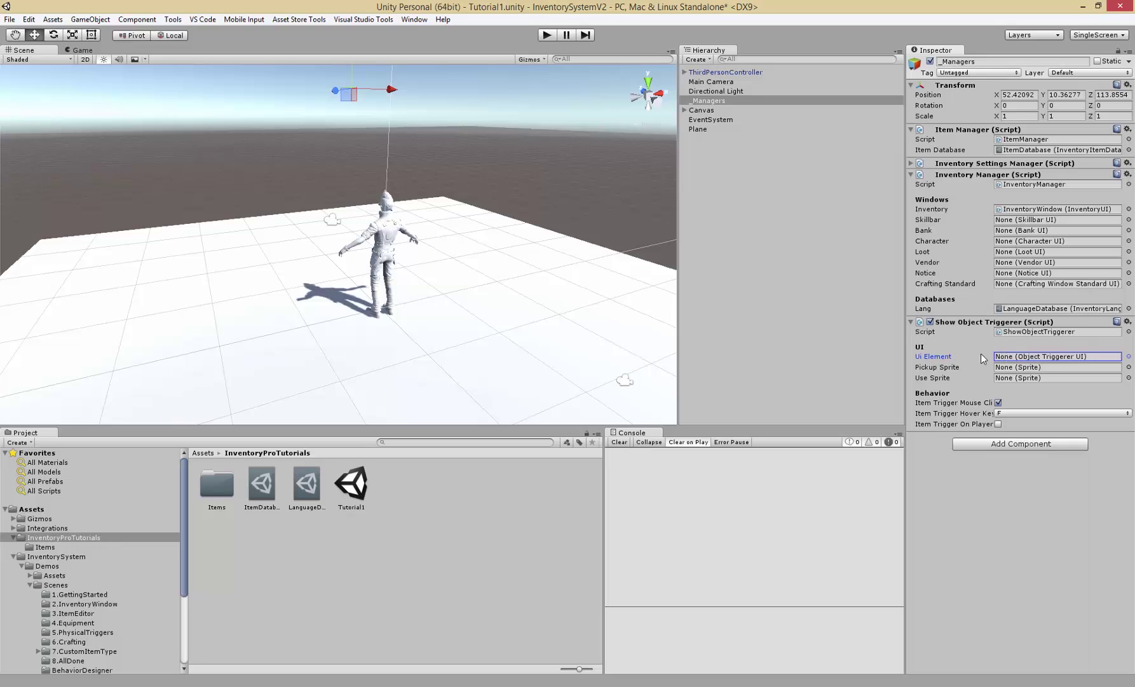
click(921, 405)
click(1023, 412)
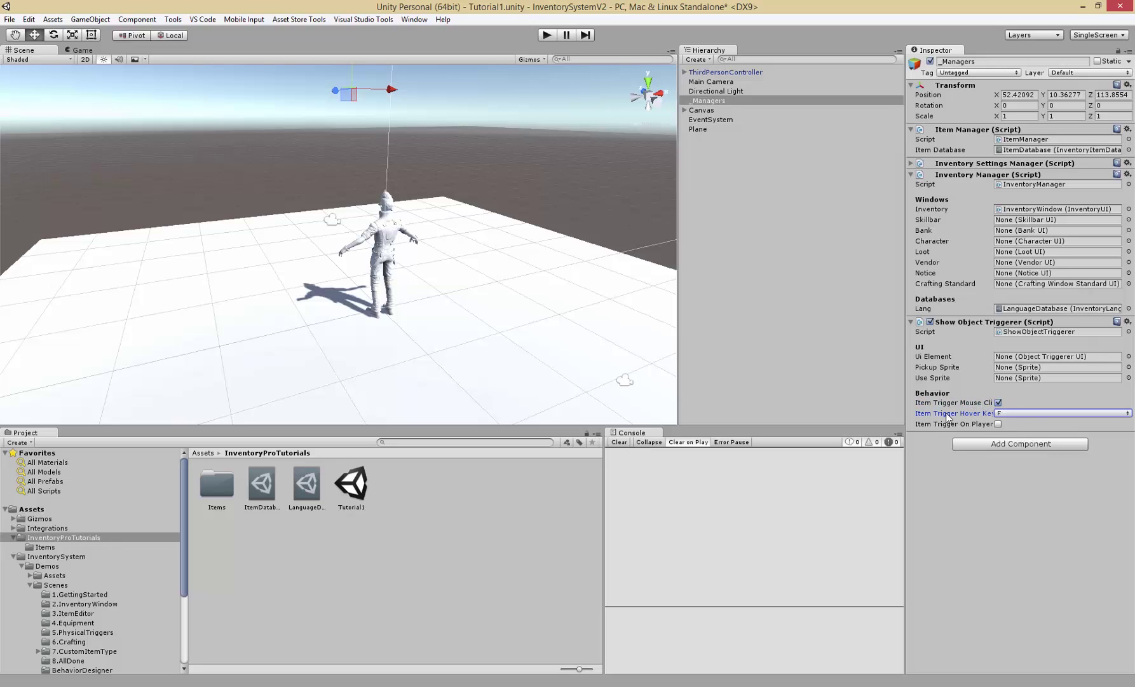
click(1006, 414)
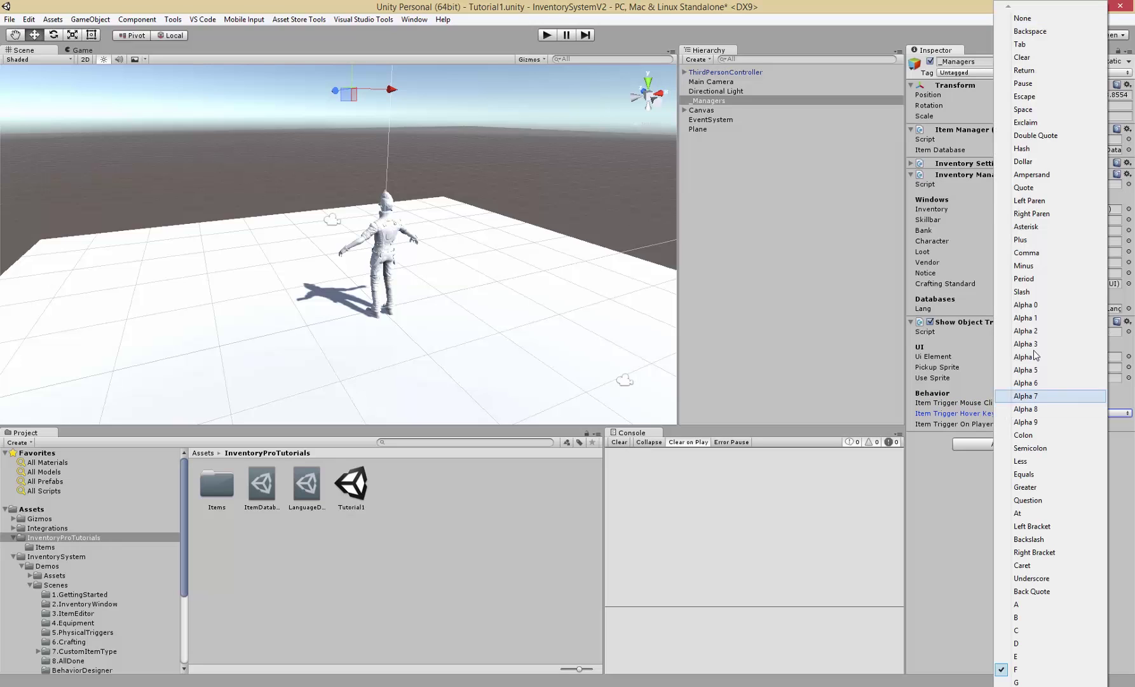
click(1040, 23)
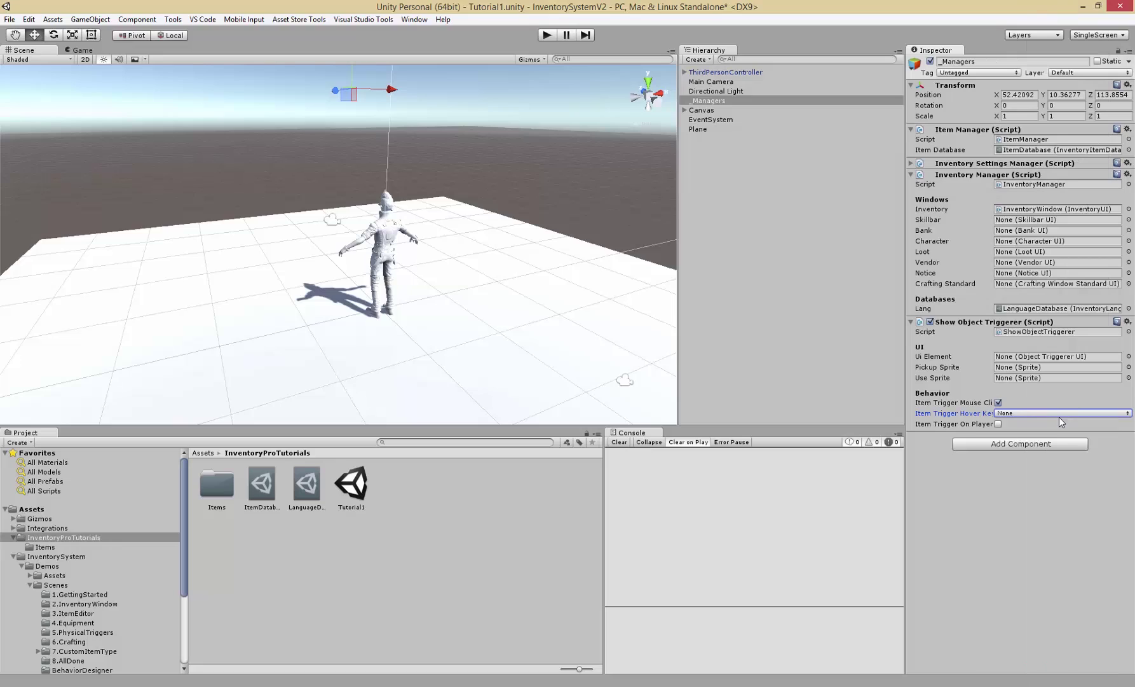
click(950, 423)
click(998, 424)
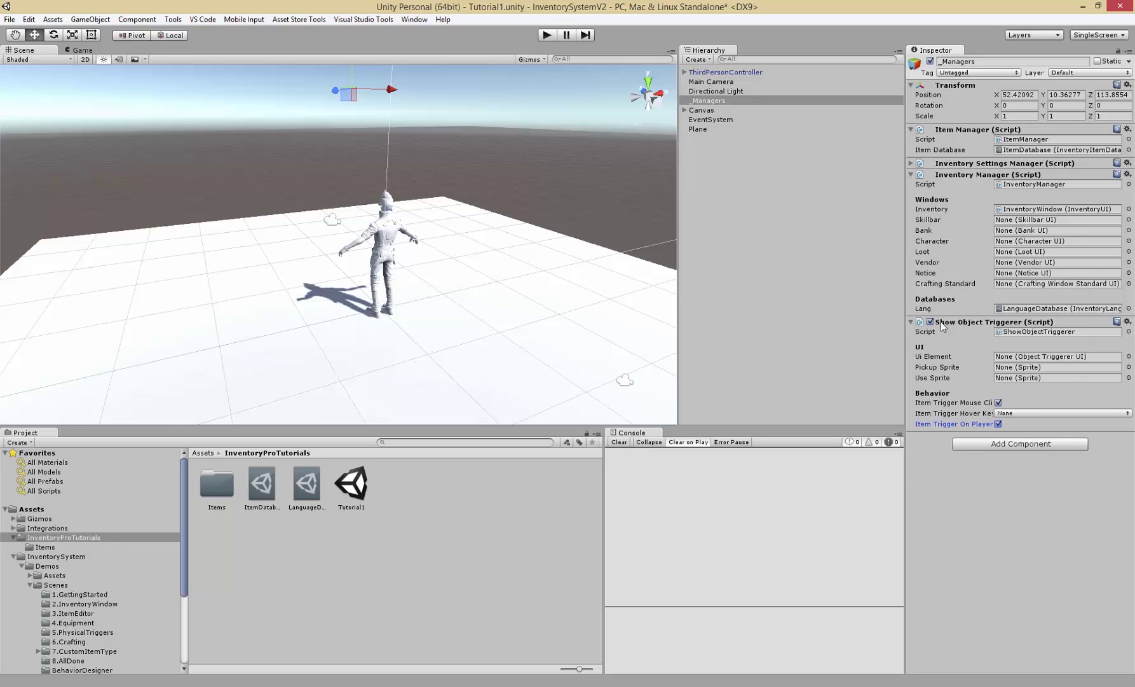
key(ctrl+s)
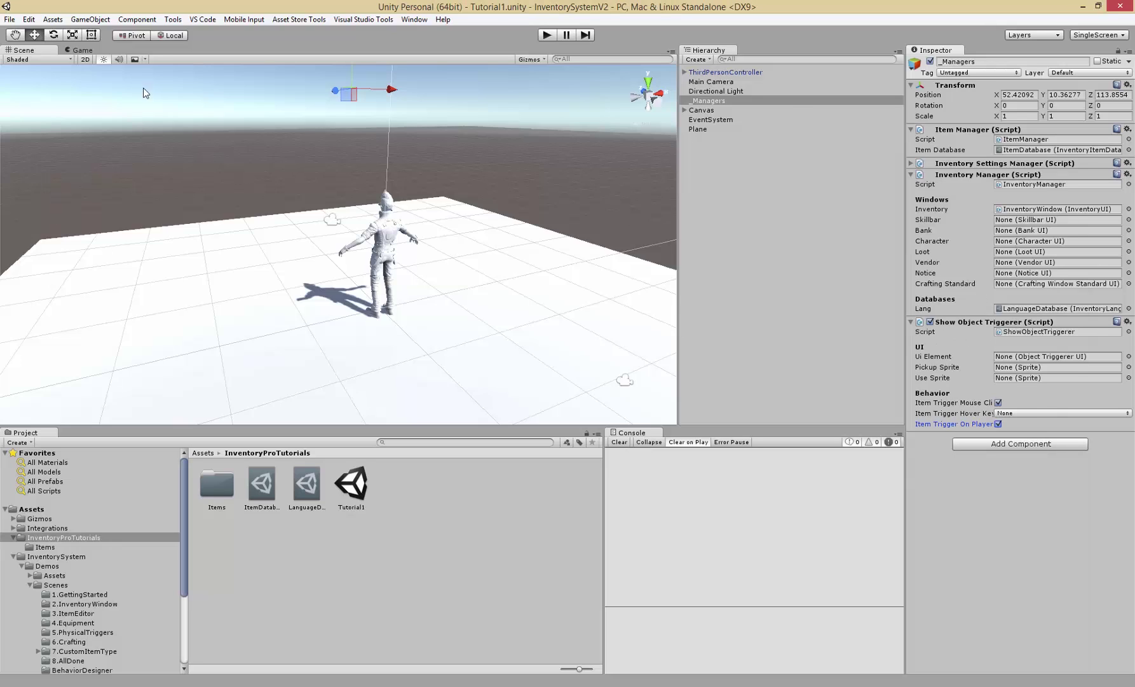
Place the apple item prefab from the Items folder on the plane beside the character and save the scene.
double_click(217, 486)
drag(213, 491, 292, 294)
key(z)
key(ctrl+s)
Play-test the scene by picking up the apple cube and consuming the apple from the inventory window.
click(546, 35)
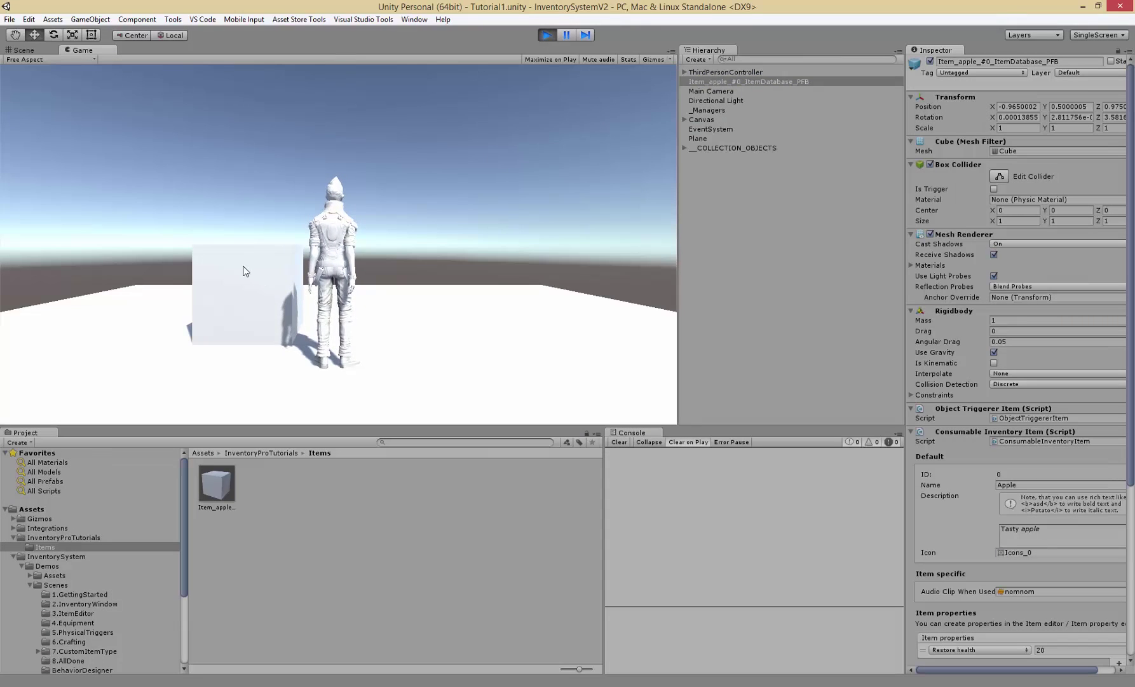
click(245, 272)
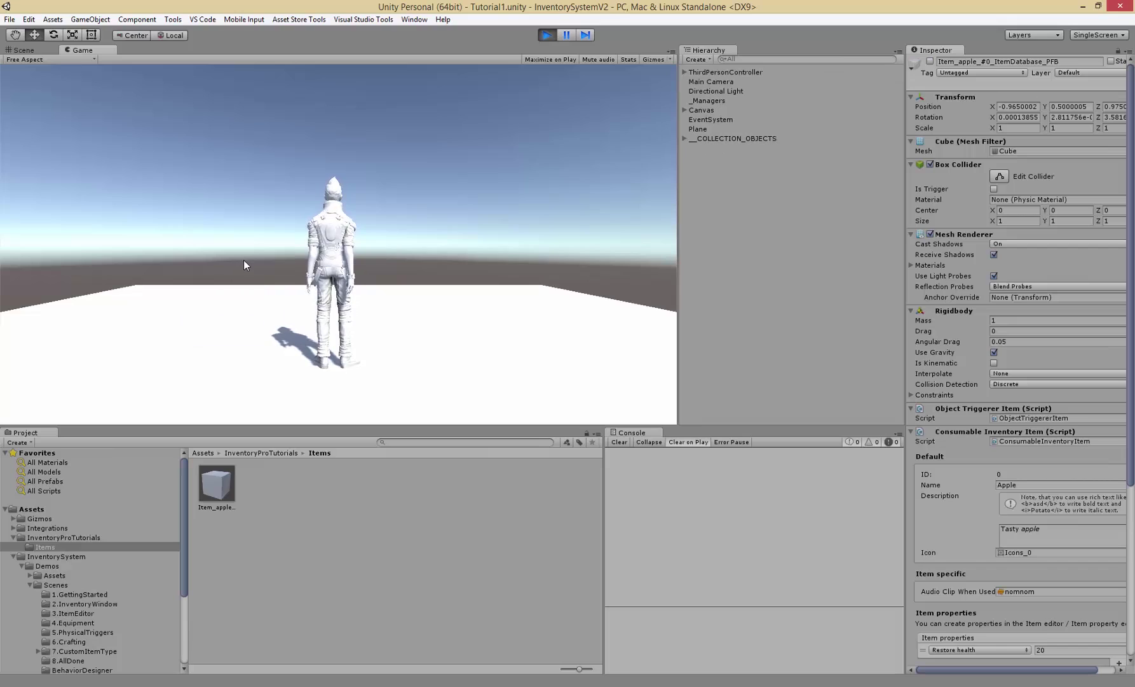
key(i)
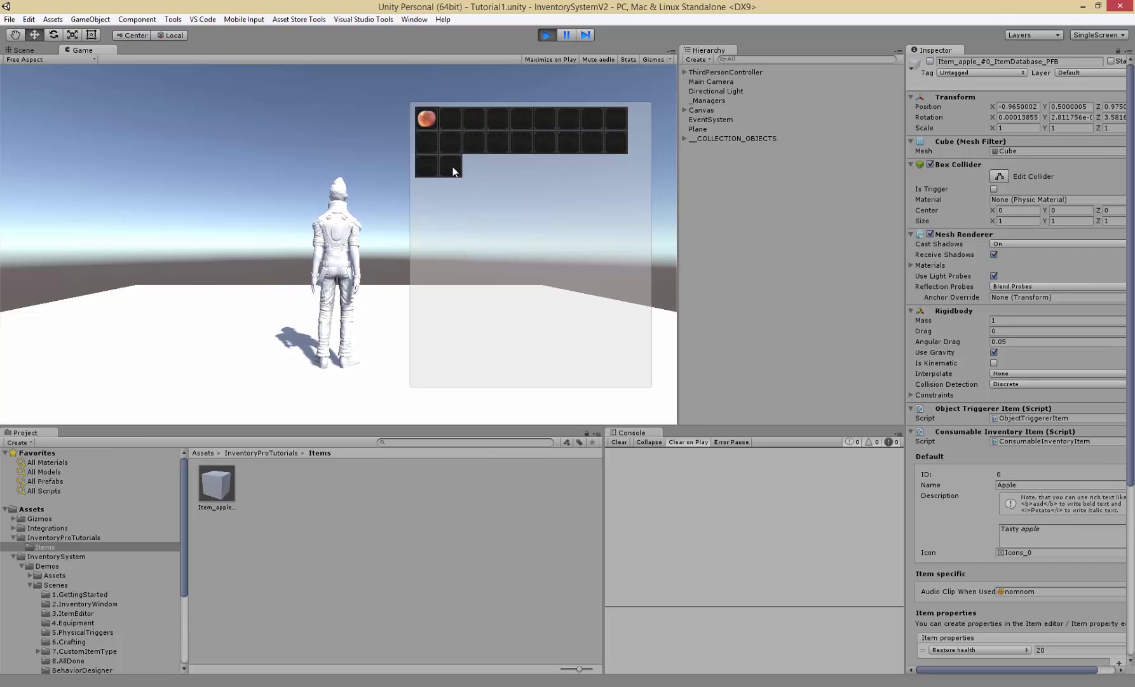
mouse_move(426, 121)
mouse_down()
mouse_move(444, 119)
mouse_move(446, 134)
mouse_move(425, 123)
mouse_up()
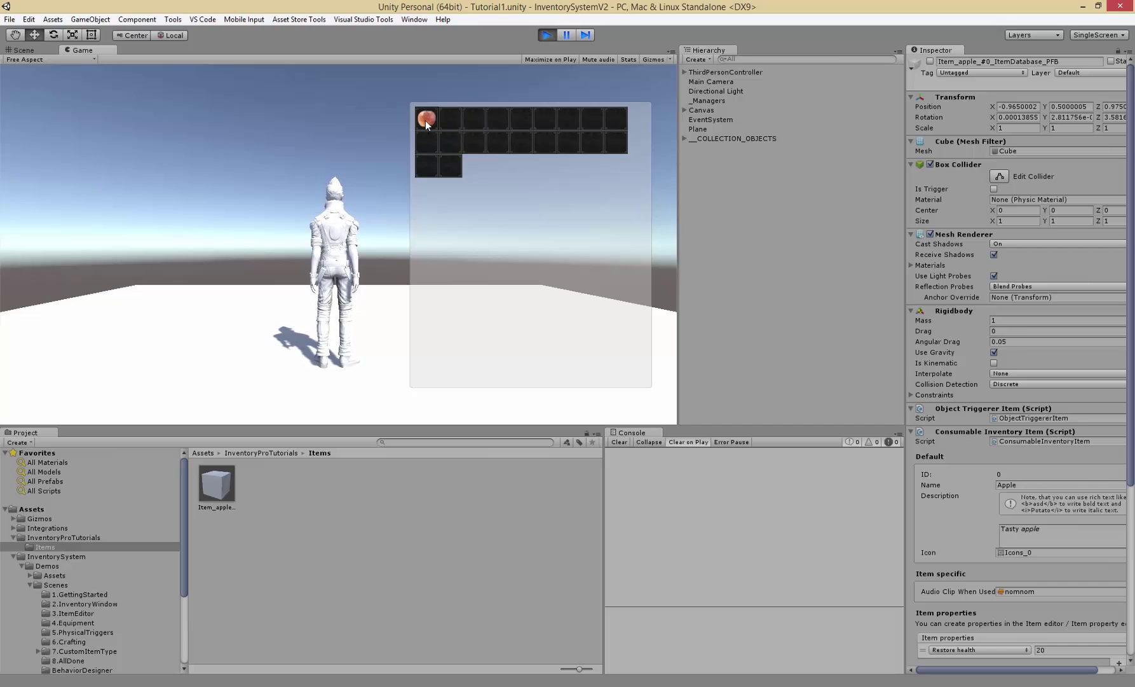
right_click(425, 121)
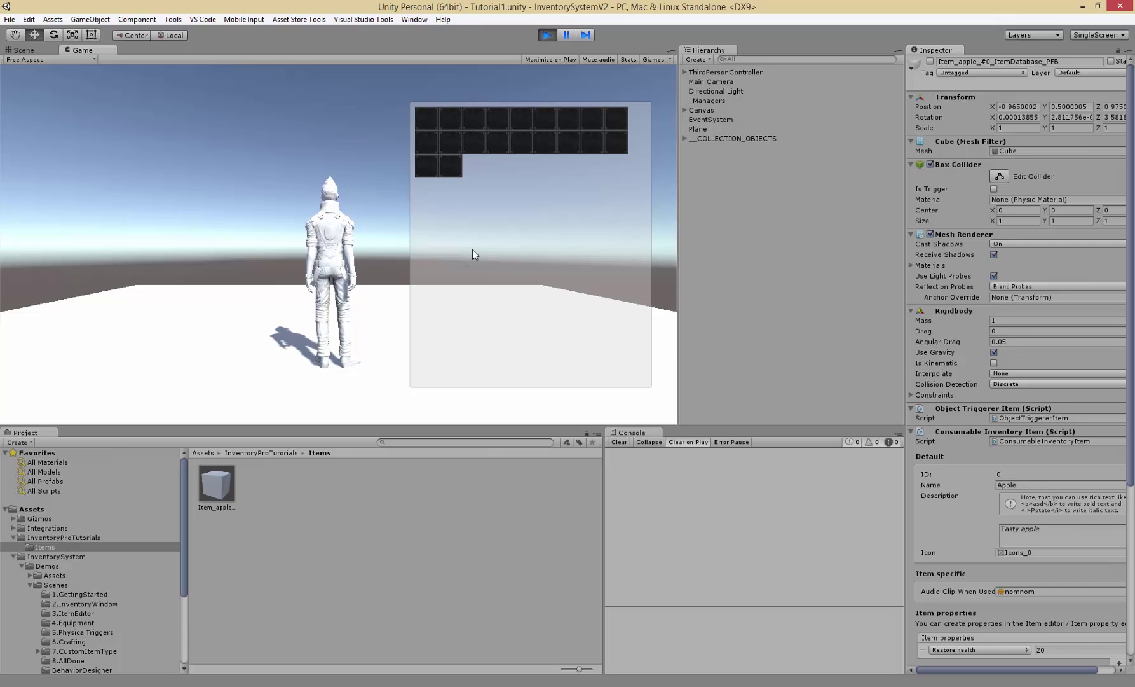